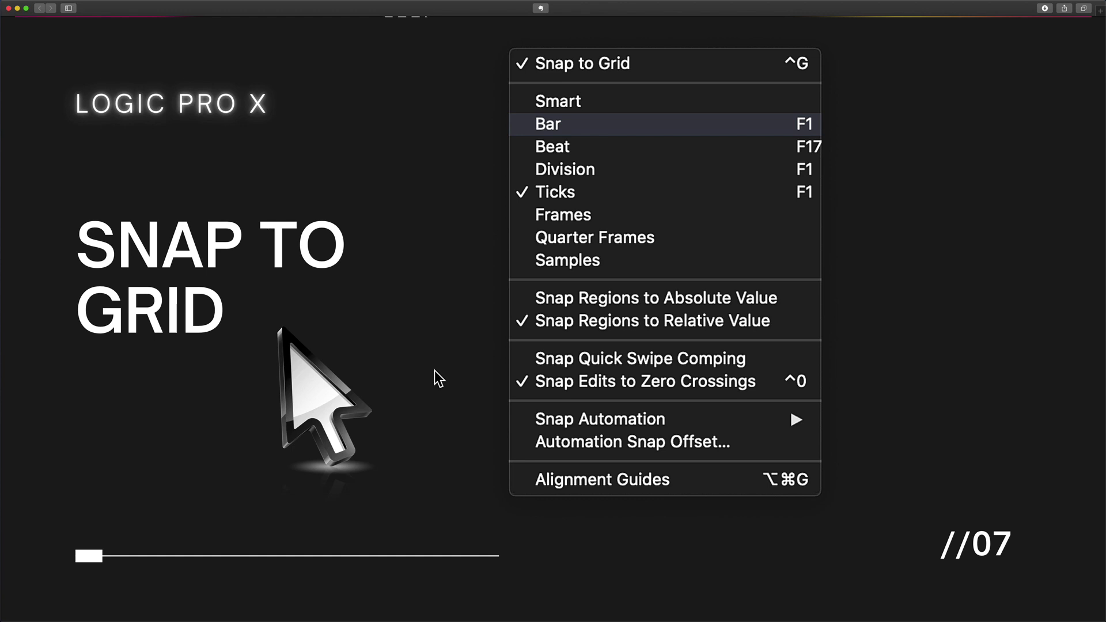
- Scroll from slide 07 to slide 08 on Snap to Grid and play its embedded Logic timeline demo
scroll(440, 463, down, 2)
scroll(443, 471, down, 10)
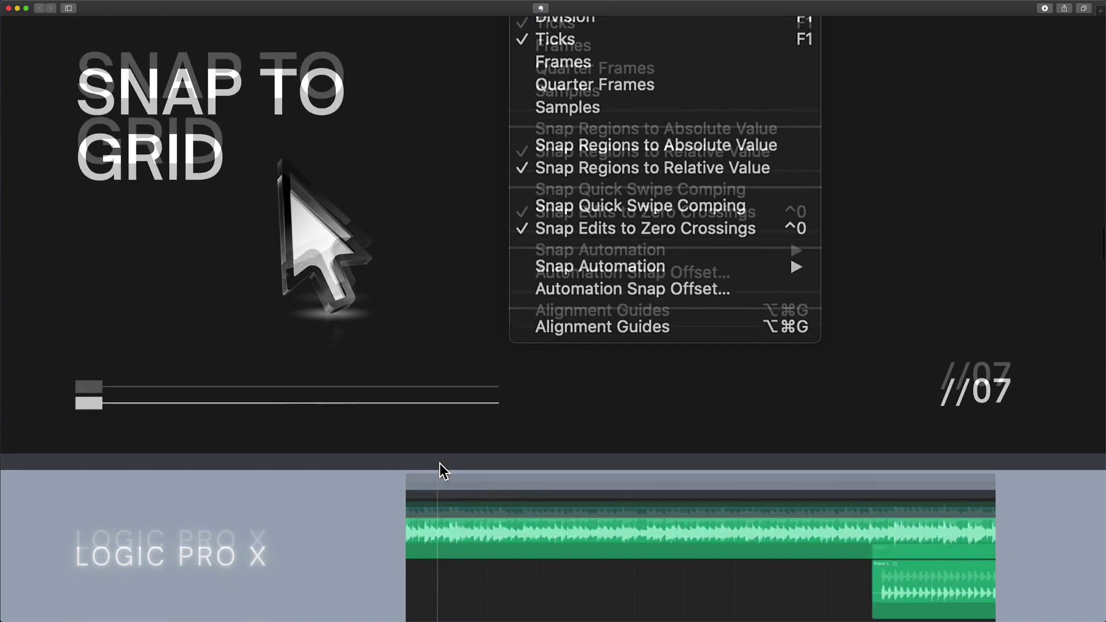
scroll(442, 471, down, 2)
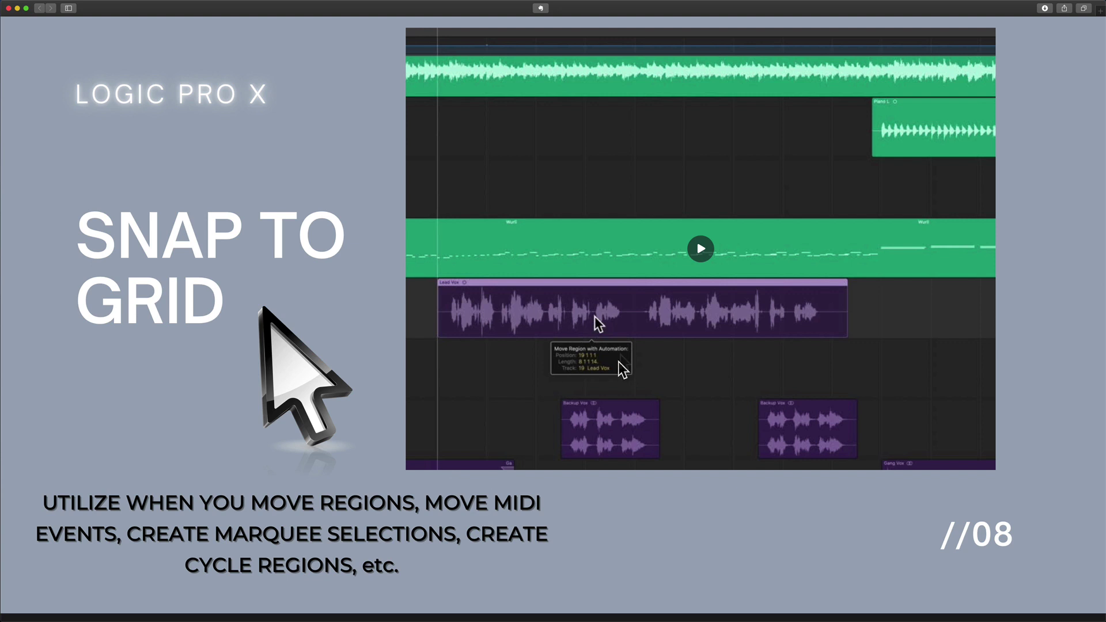
click(703, 252)
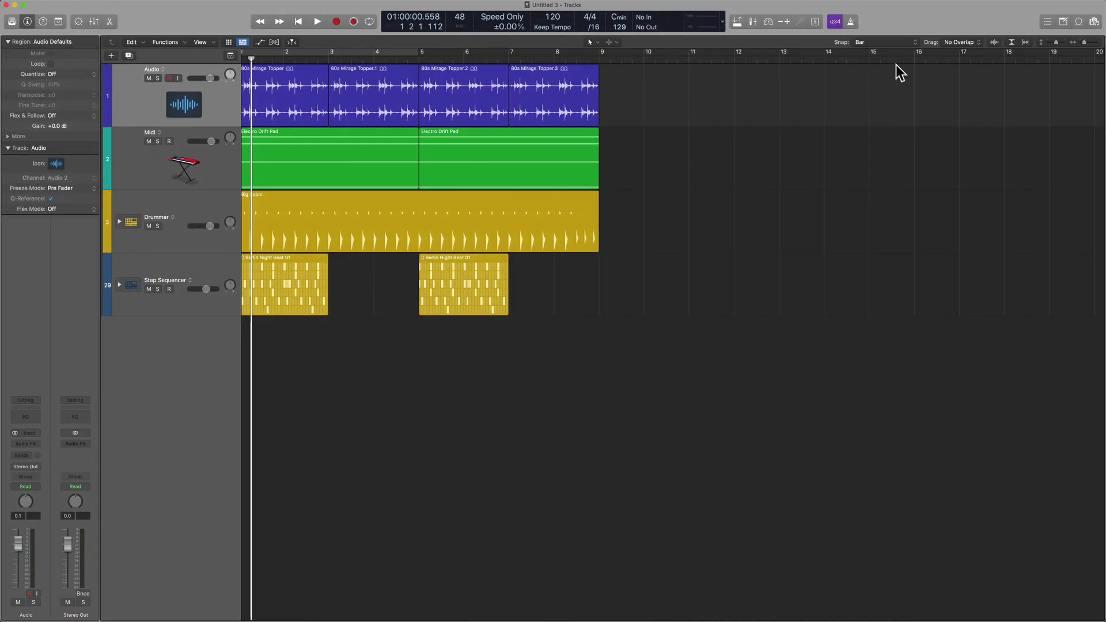
click(887, 43)
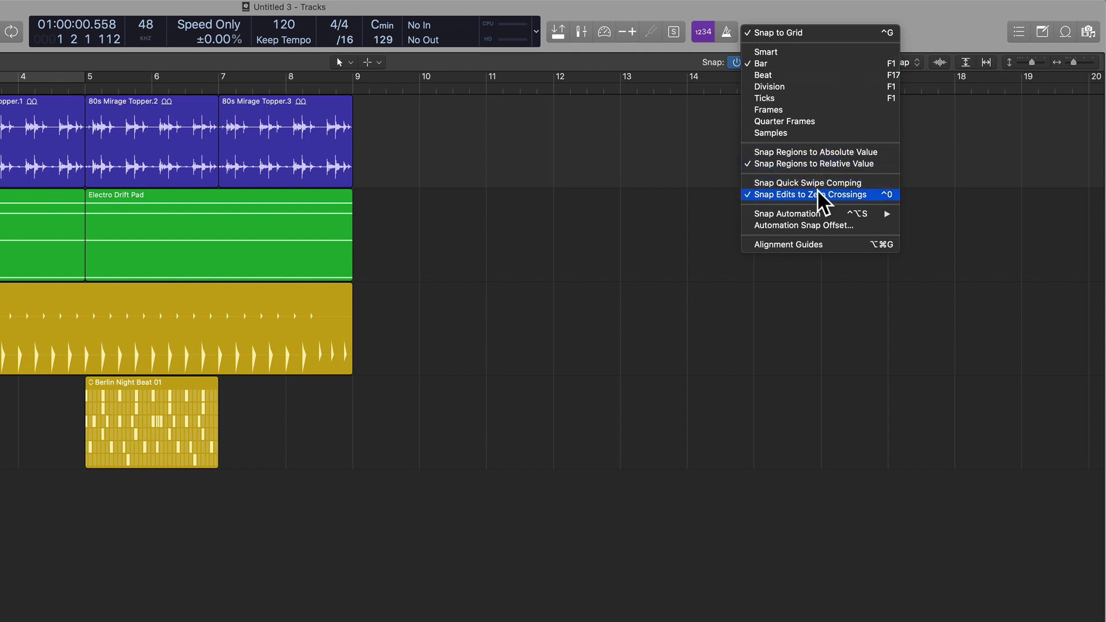
click(620, 347)
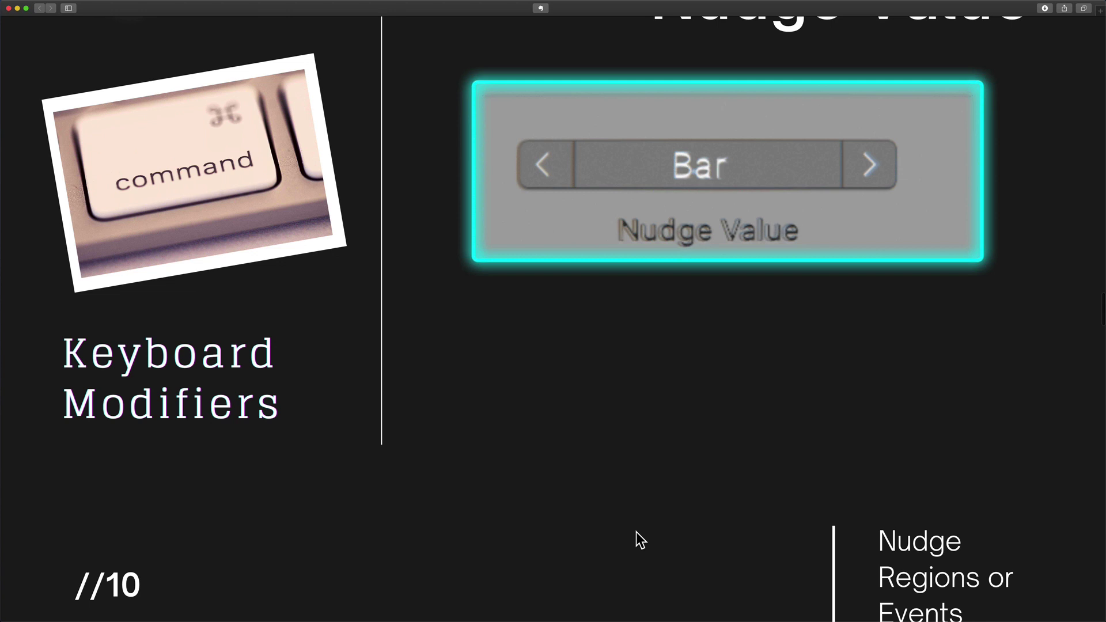
- Scroll to slide 10 on nudging regions and play the option-key video clip
scroll(636, 531, down, 5)
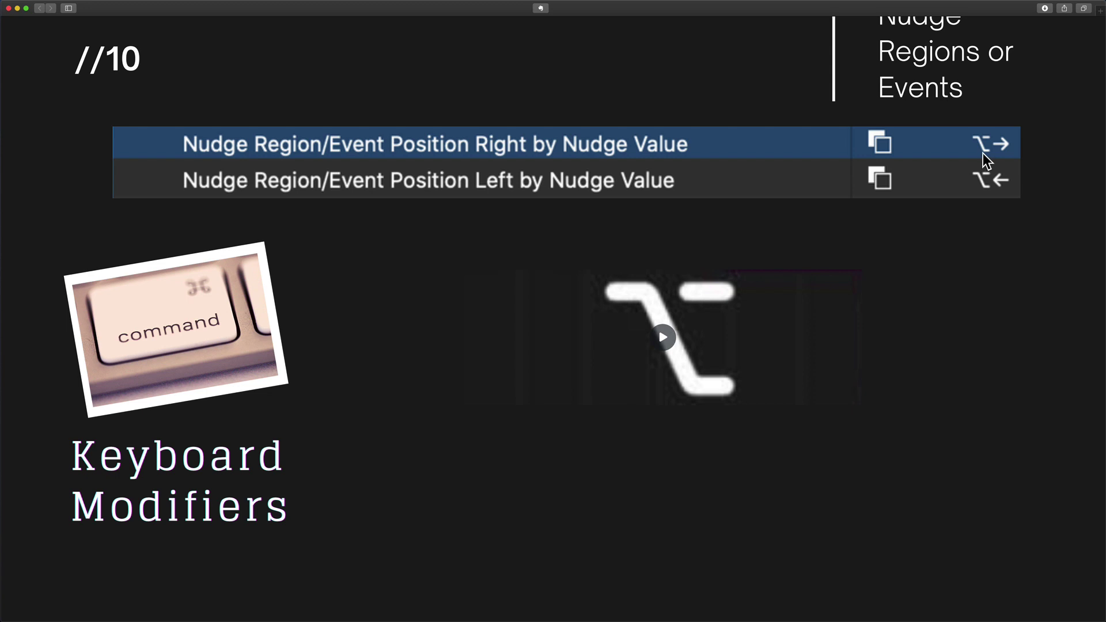
click(662, 337)
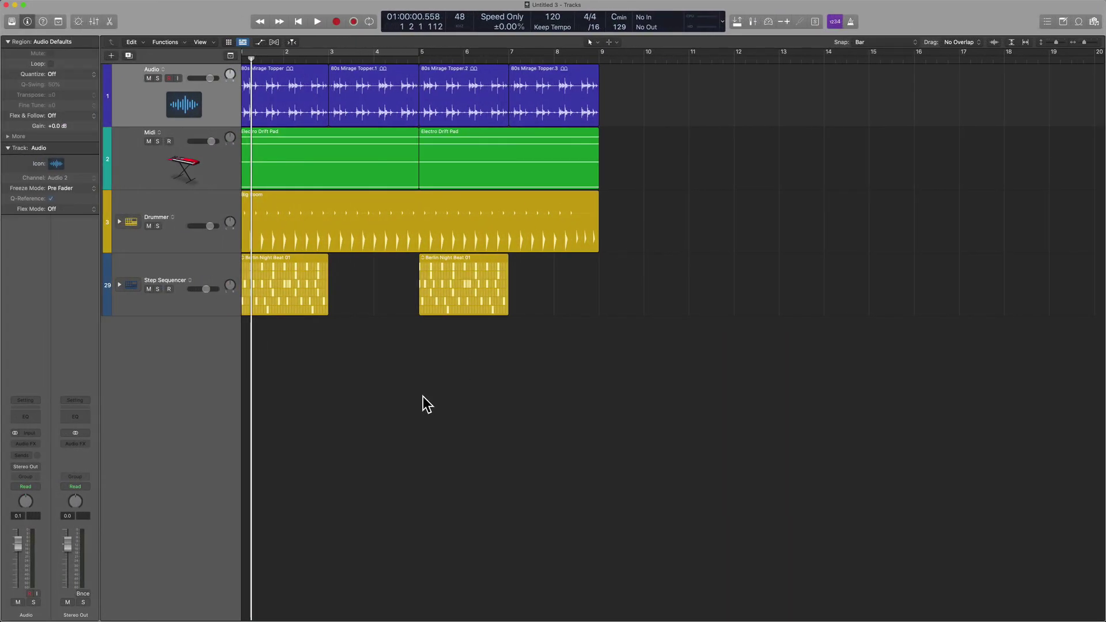
- Select the Big Room region, show the extra editing toolbar, and set Nudge Value to Bar
click(412, 239)
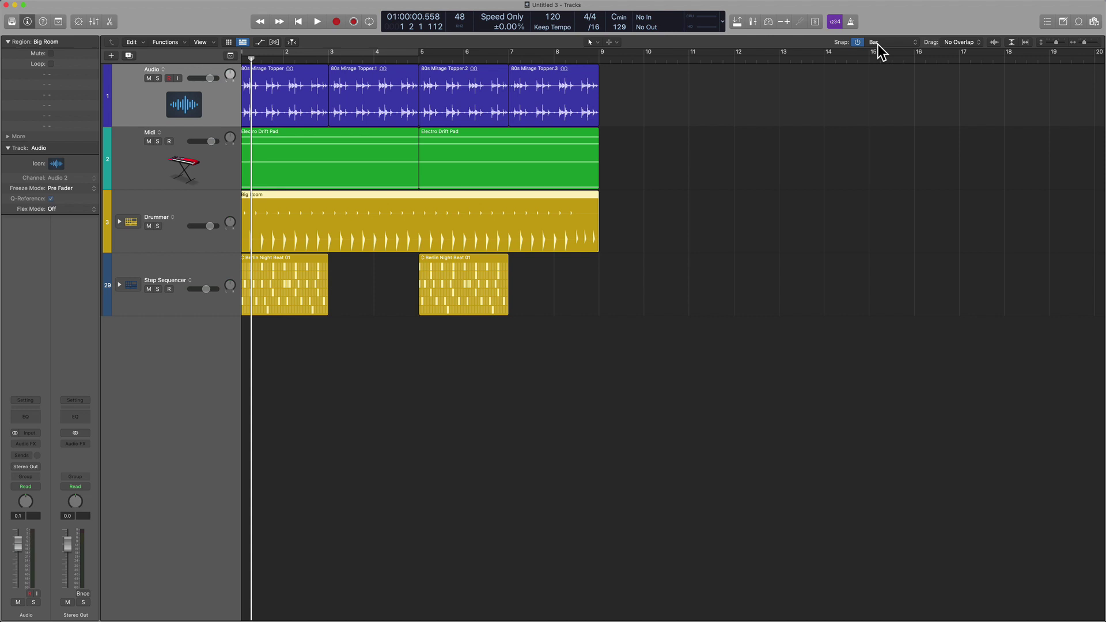
key(ctrl+alt+super+t)
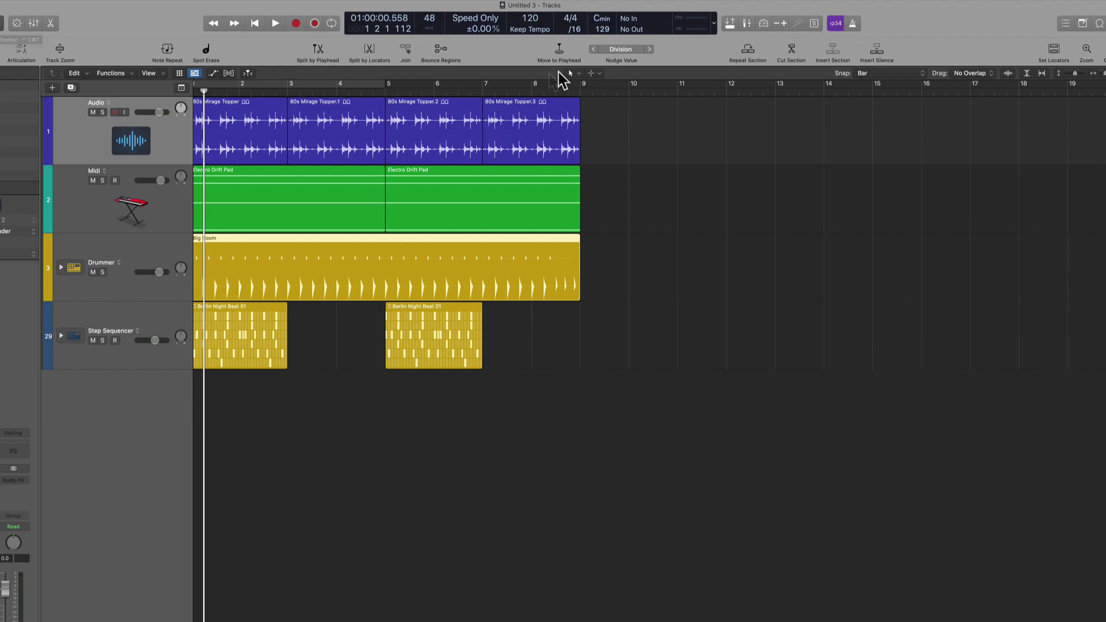
click(625, 48)
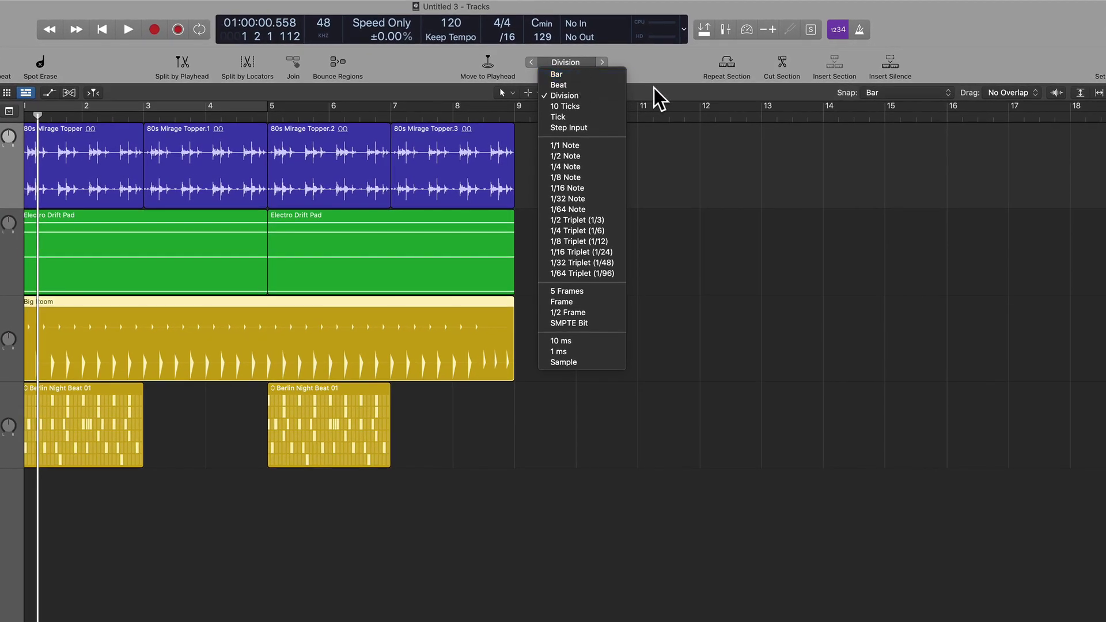
click(652, 101)
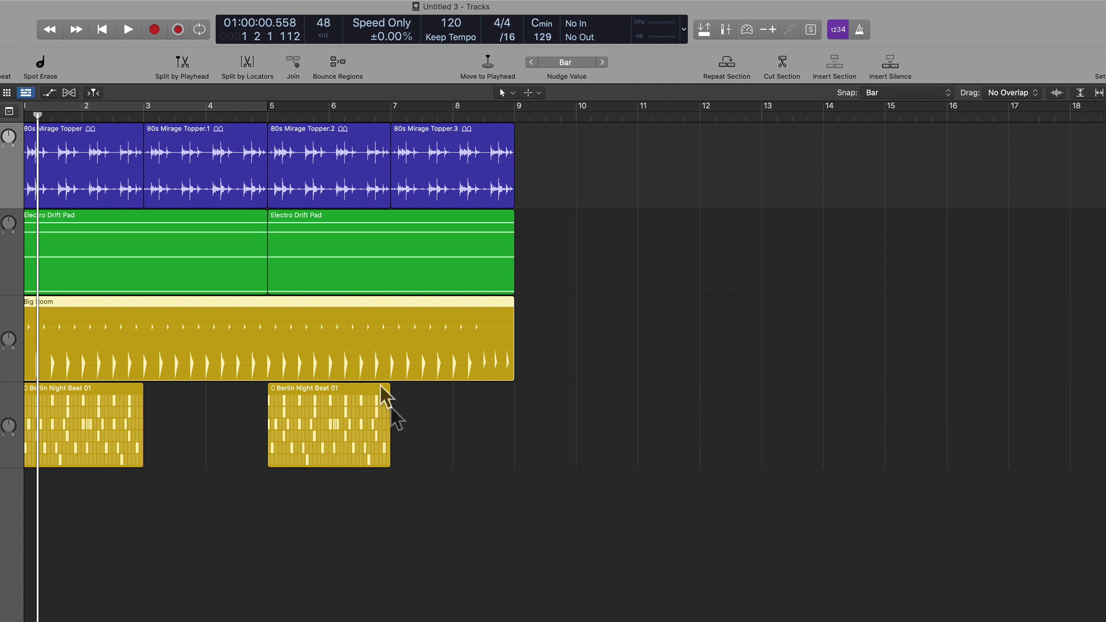
click(395, 408)
click(326, 362)
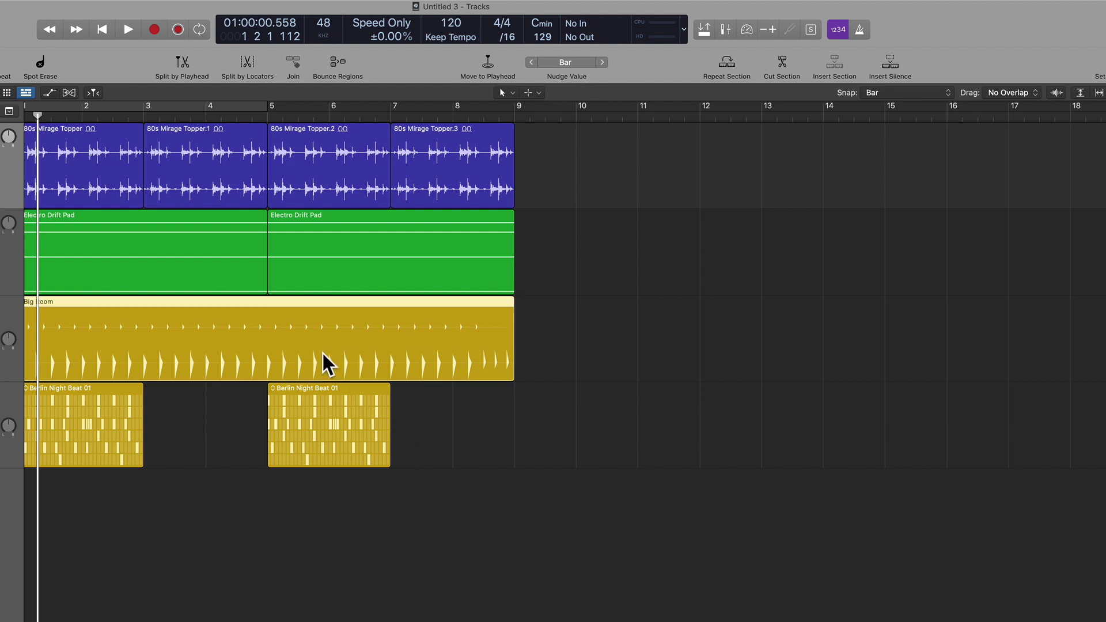
click(603, 63)
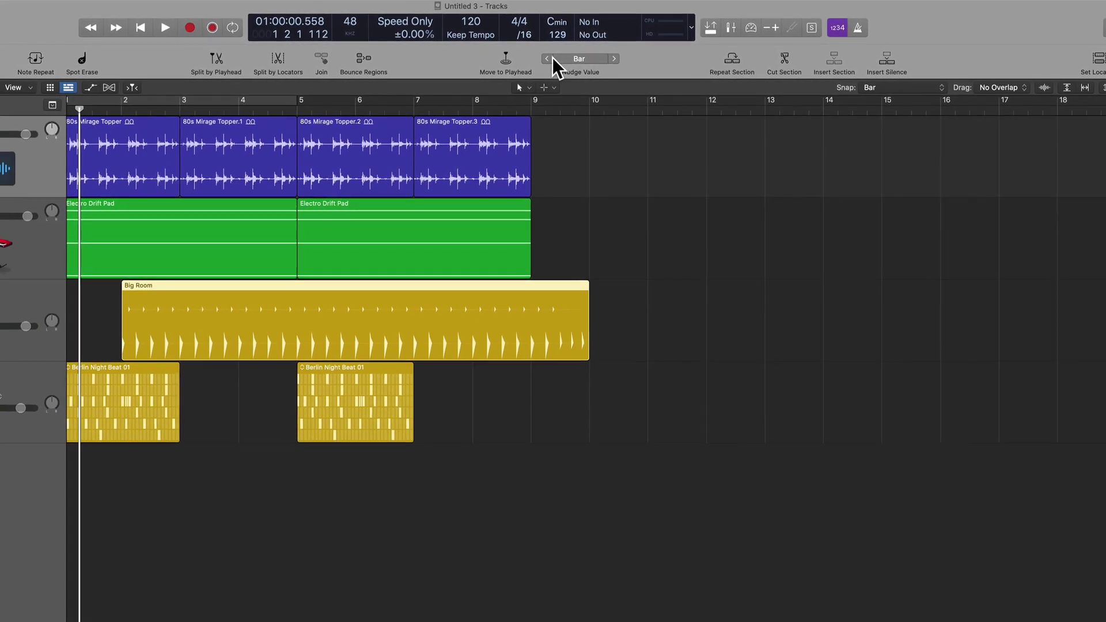
click(551, 58)
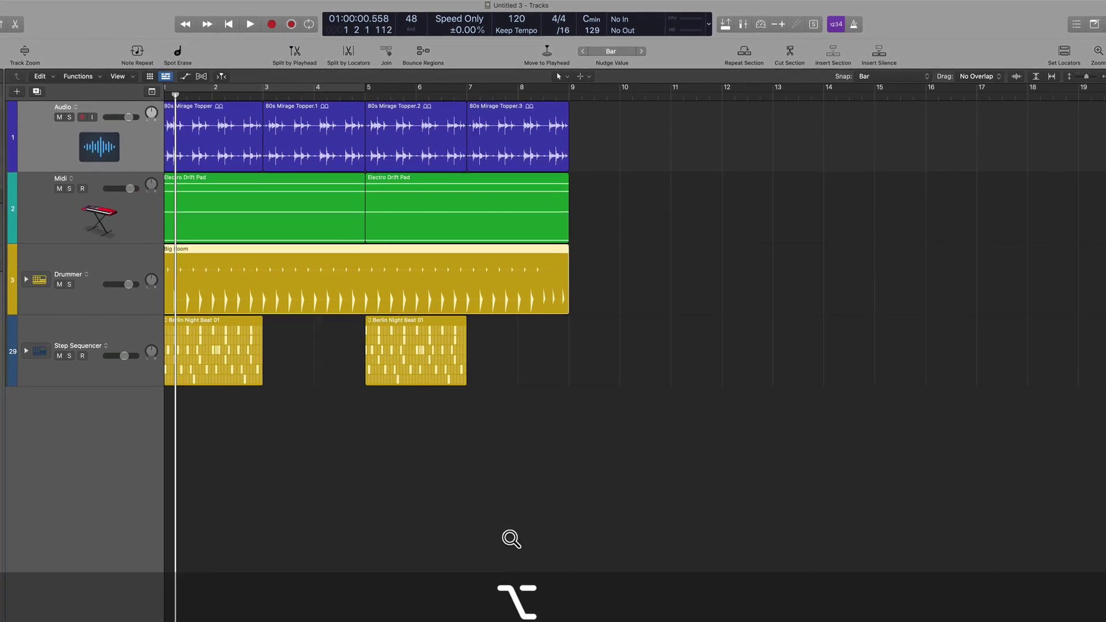
key(alt+Right)
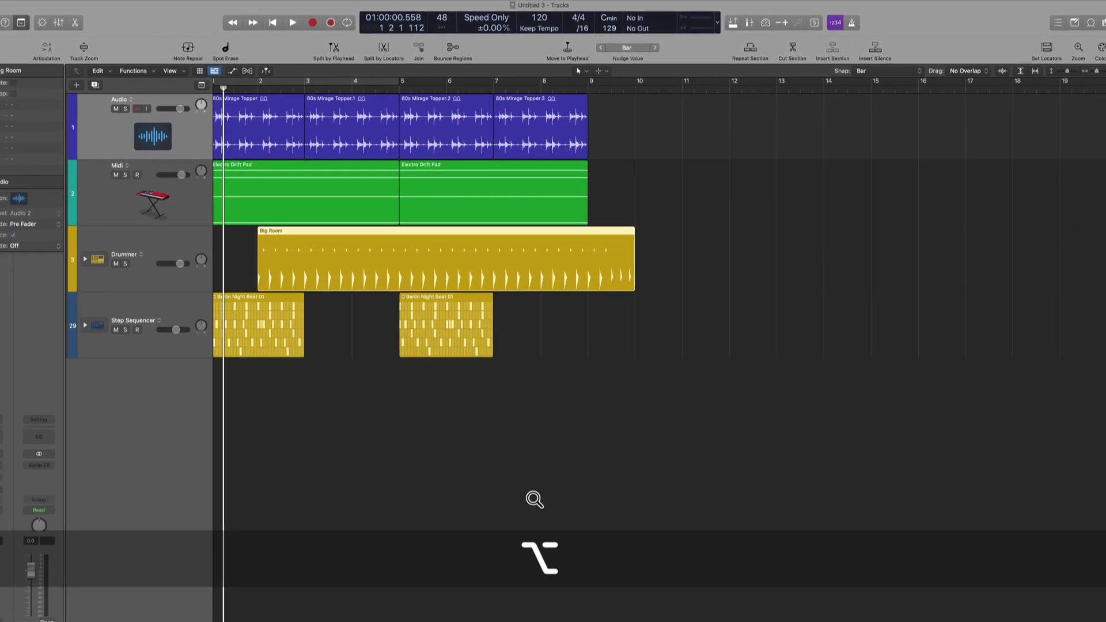
key(alt+Right)
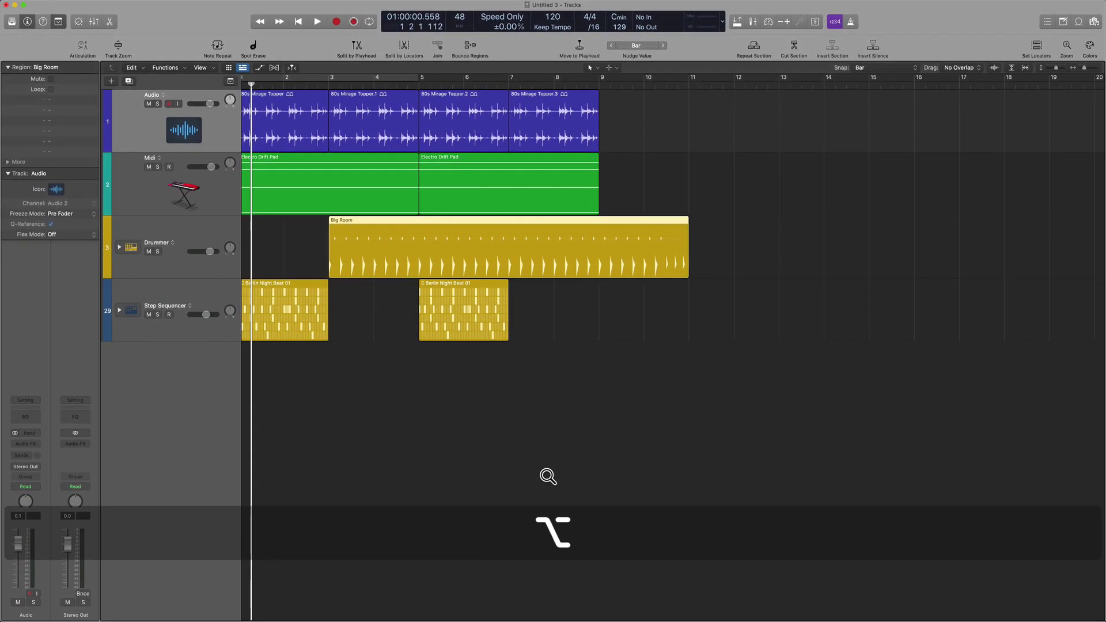
key(alt+Right)
key(alt+Right)
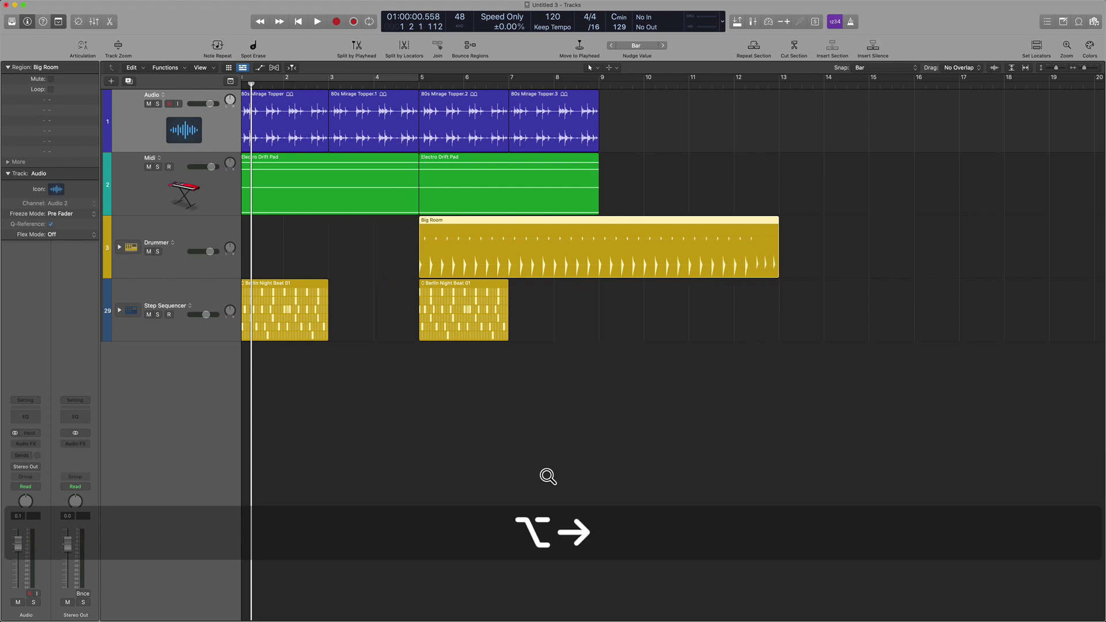
key(super+z)
key(super+z)
key(super+z)
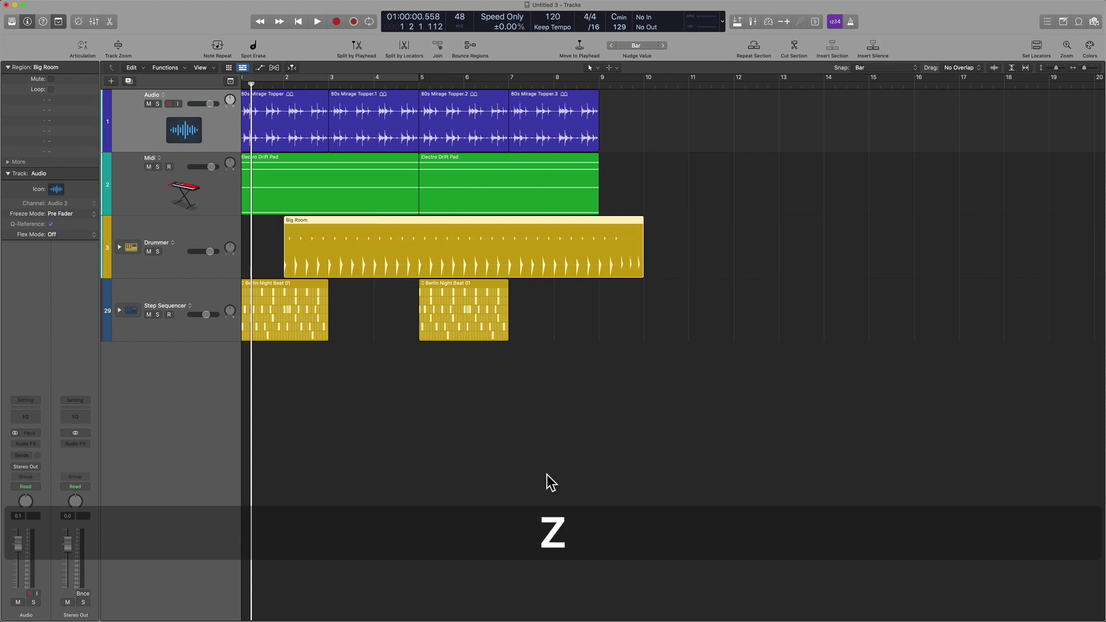
key(super+z)
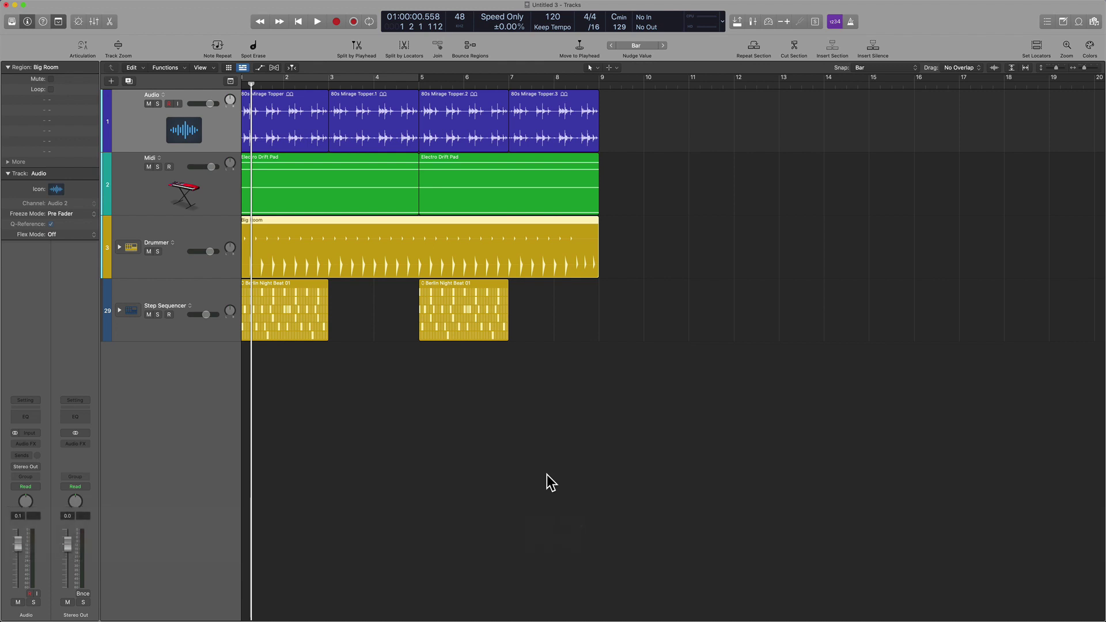
- Open the first Electro Drift Pad region in an enlarged Piano Roll and select its four notes
double_click(320, 196)
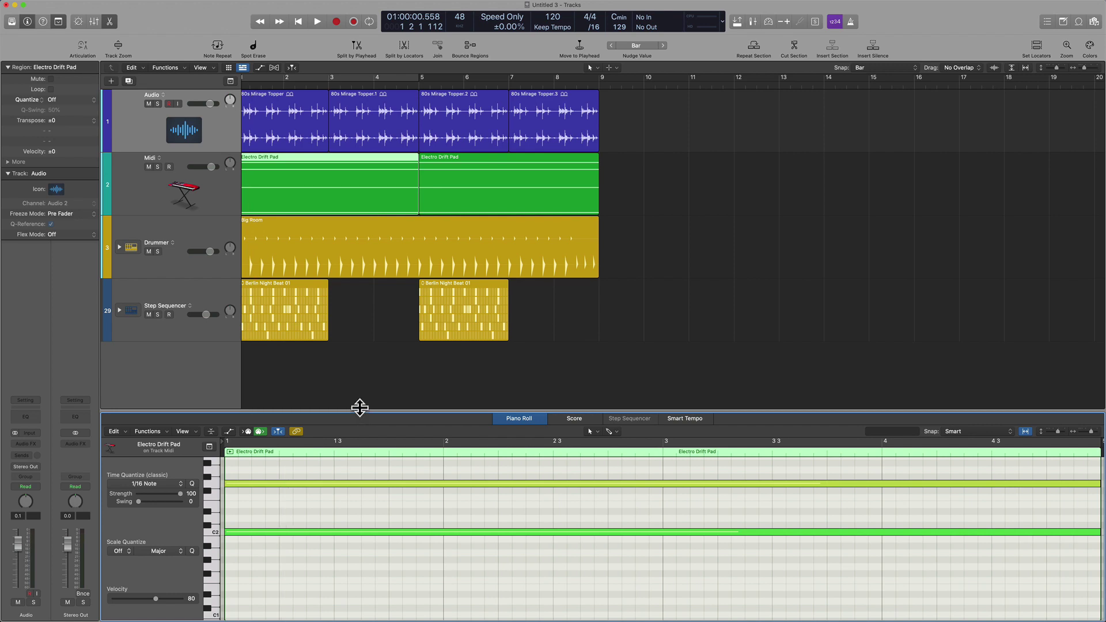
drag(358, 409, 448, 62)
scroll(484, 323, up, 5)
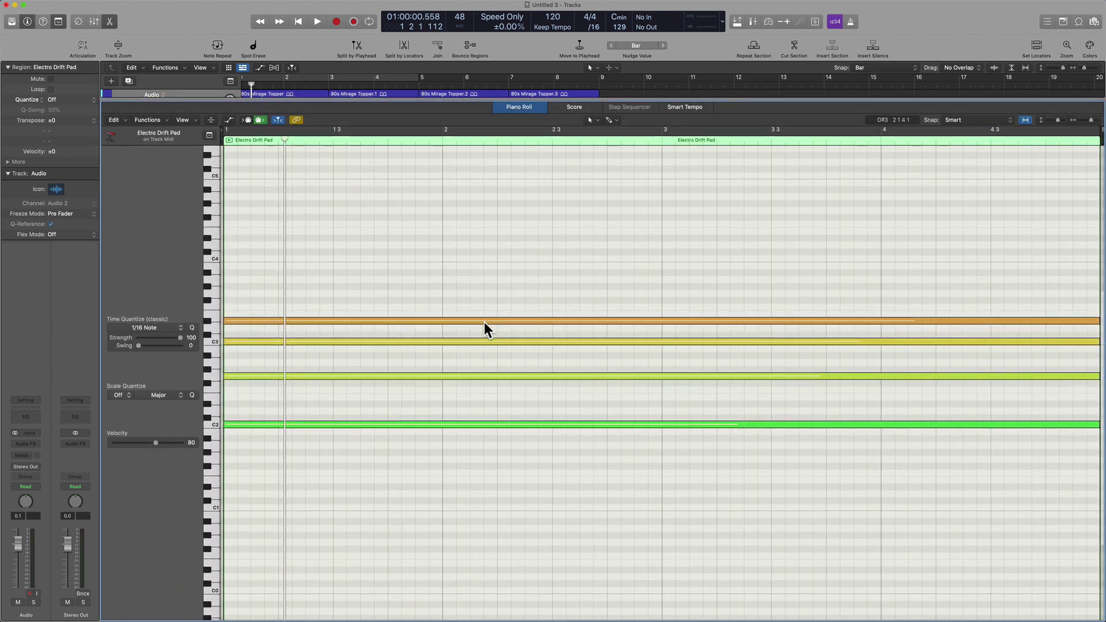
scroll(495, 403, down, 5)
scroll(512, 501, up, 3)
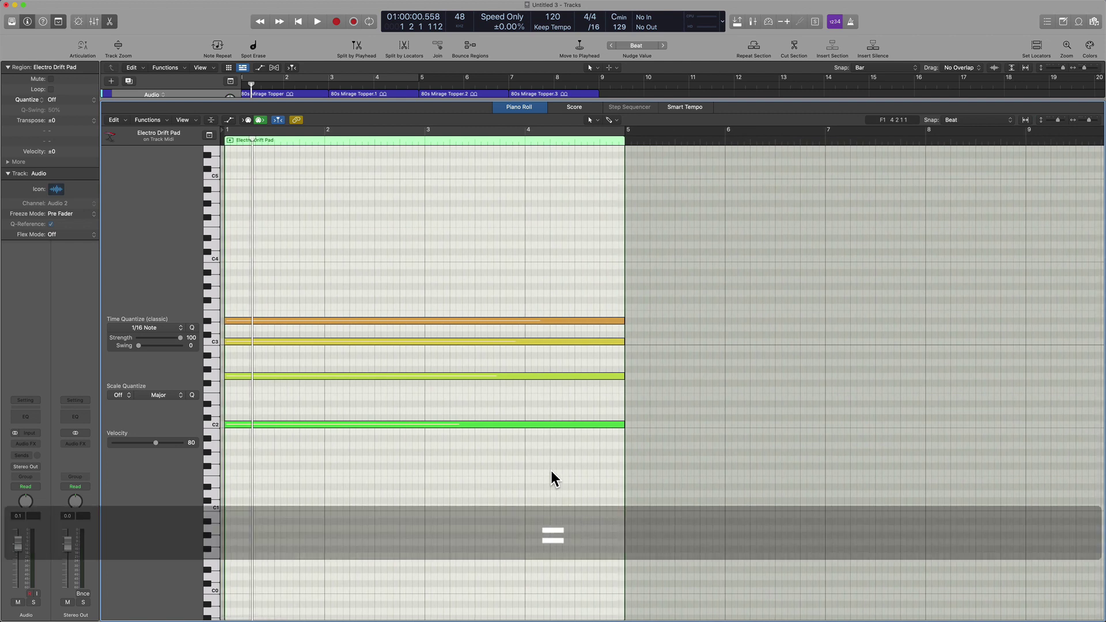
drag(551, 471, 316, 340)
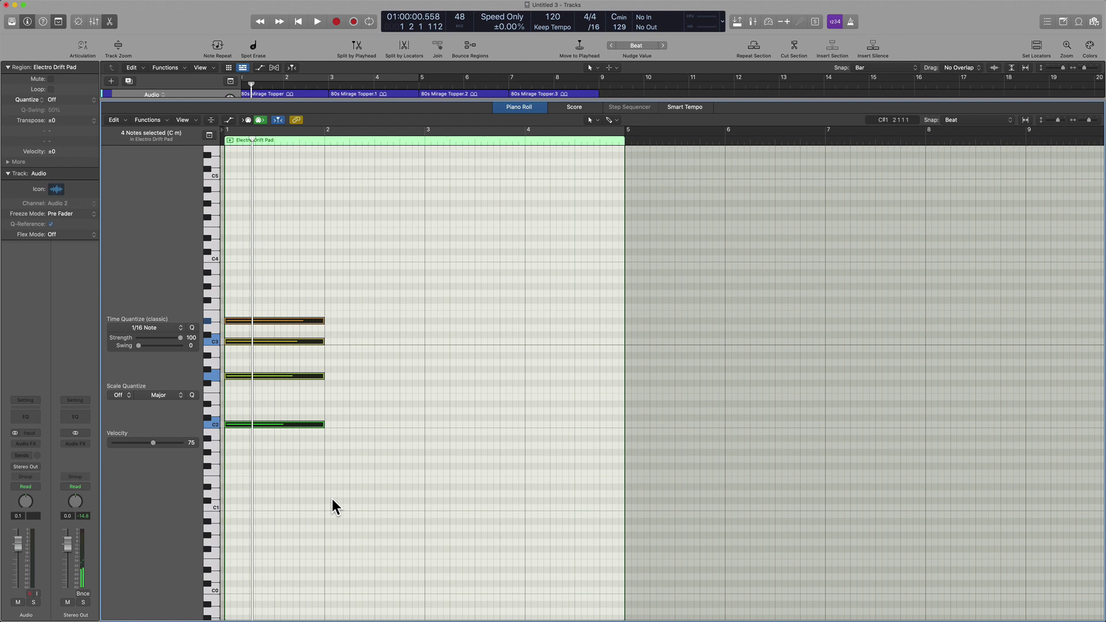
key(F17)
key(equal)
key(super+a)
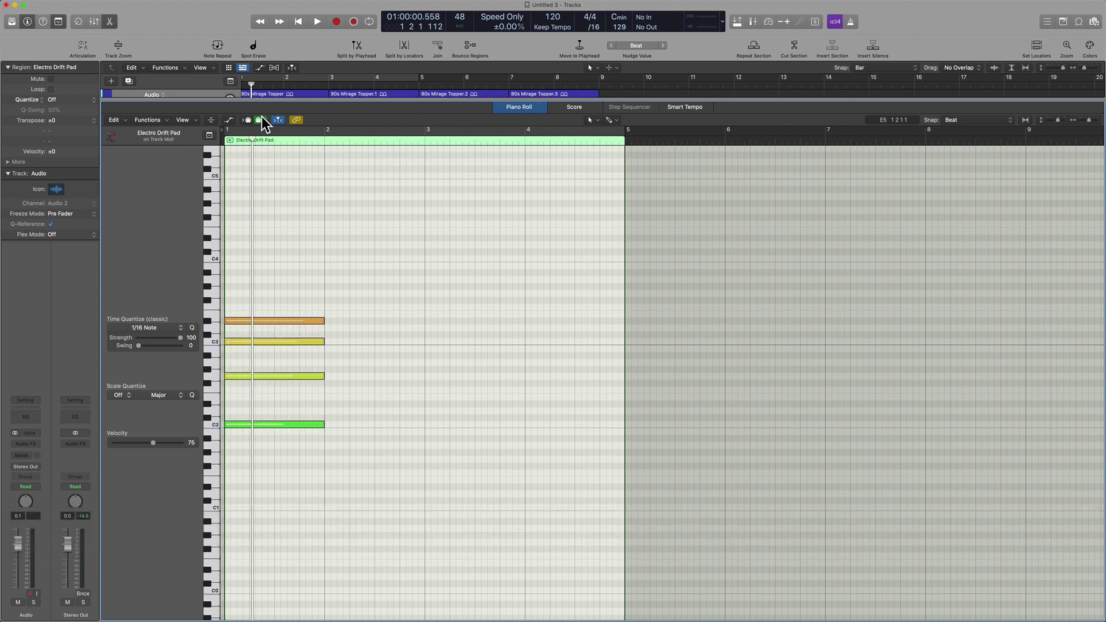
drag(416, 472, 247, 285)
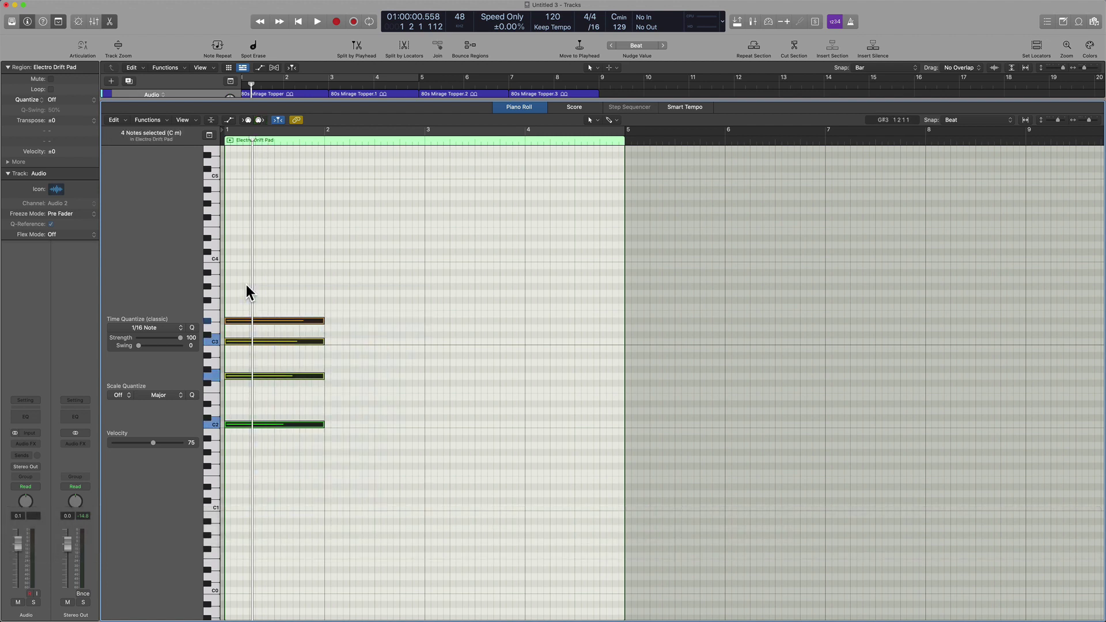
- Nudge the chord right and left by beats, then with Bar nudge value return it to bar 1
key(equal)
key(equal)
key(alt+Right)
key(alt+Right)
key(alt+Right)
key(alt+Right)
key(alt+Right)
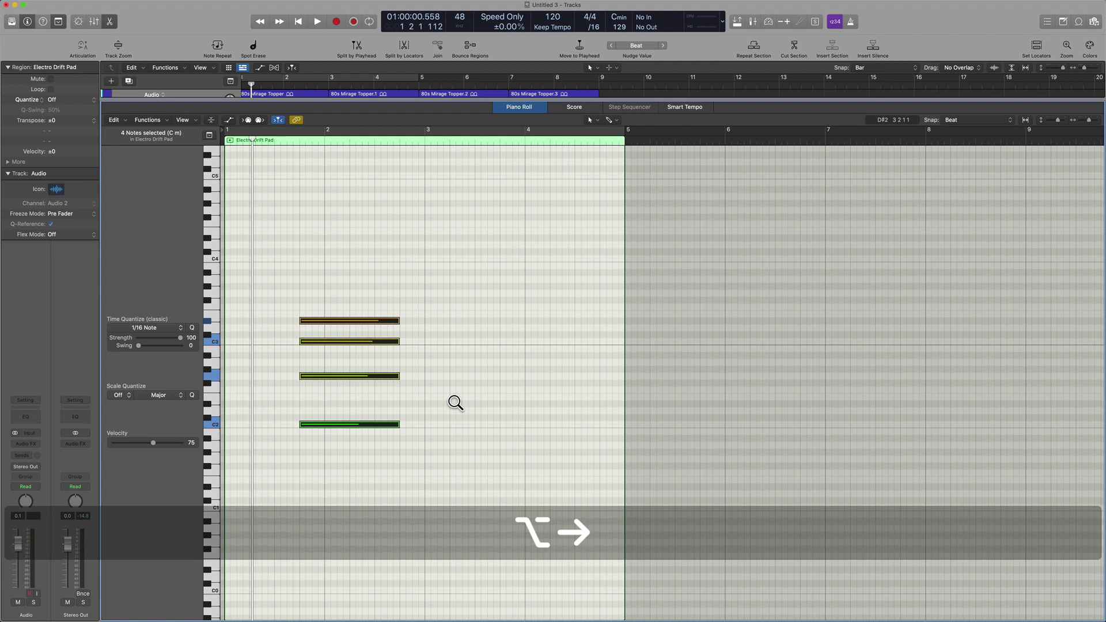
key(alt+Right)
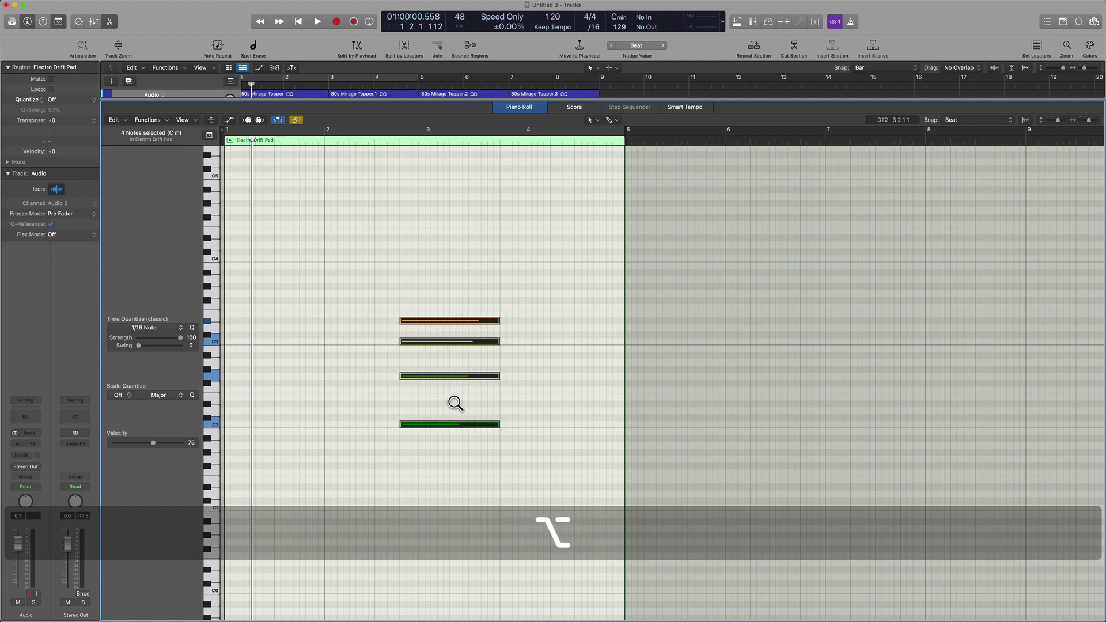
key(alt+Right)
key(alt+Left)
key(alt+Left)
key(alt+Left)
key(alt+Left)
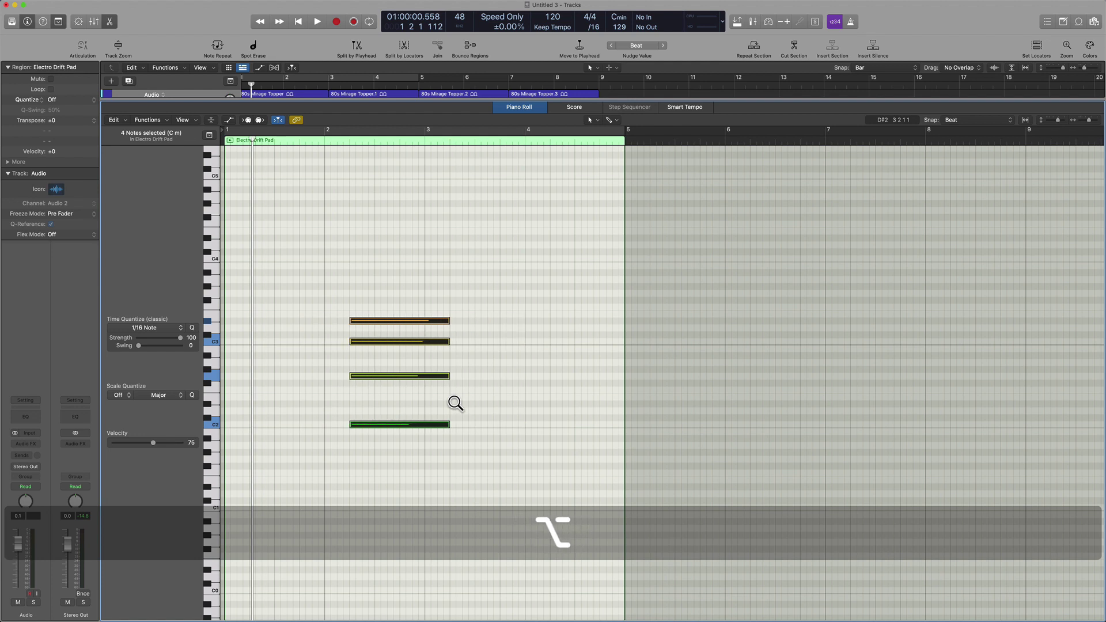
key(alt+Left)
key(e)
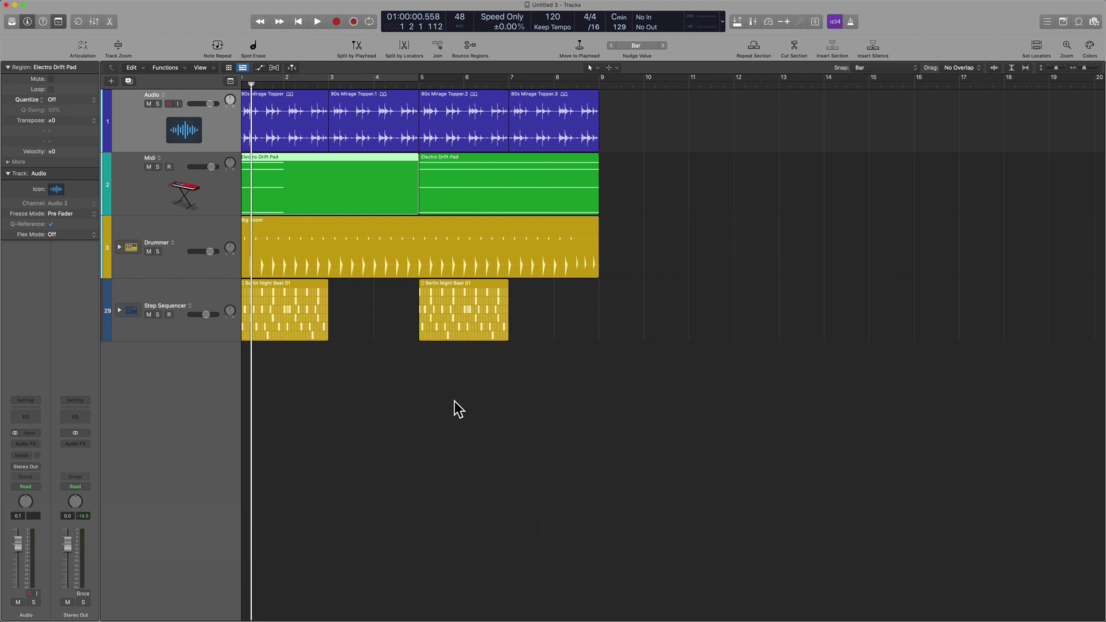
key(alt+k)
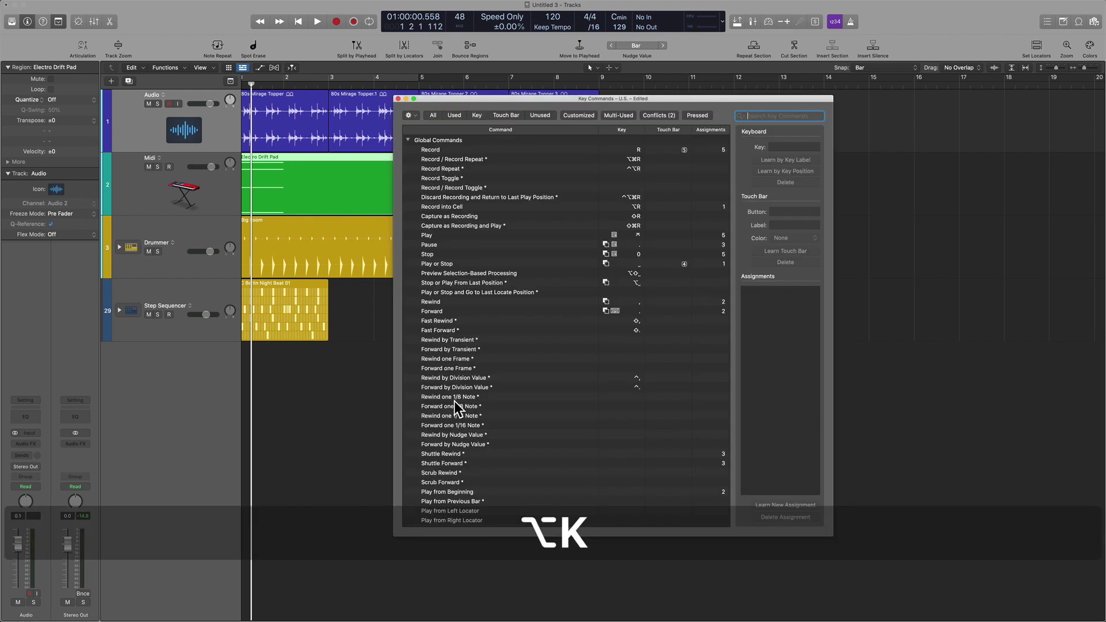
text(nudge)
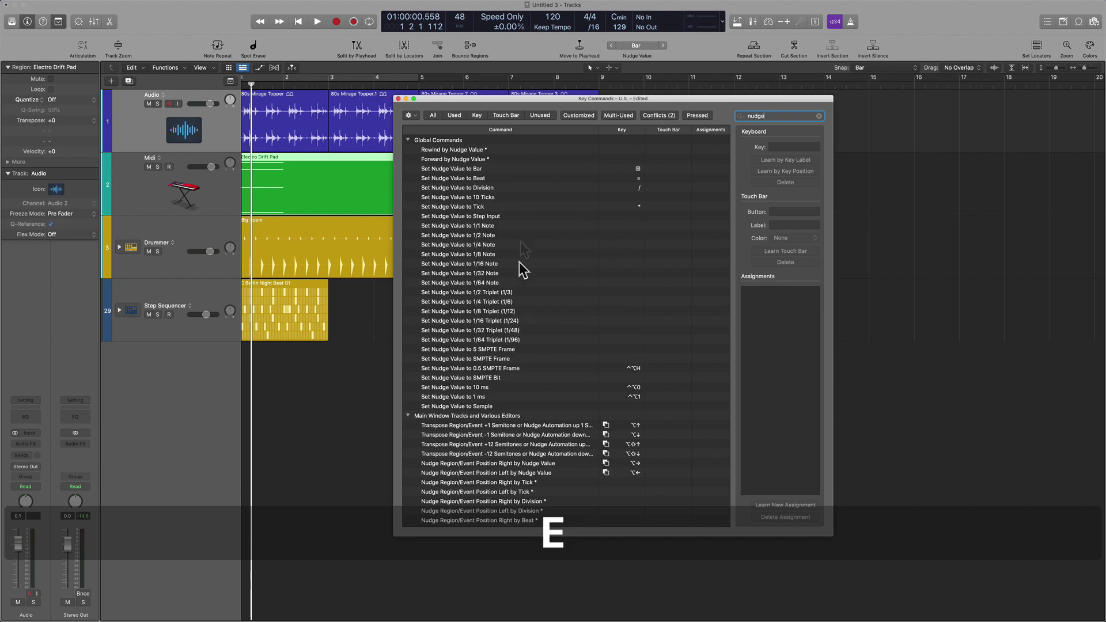
scroll(528, 180, down, 2)
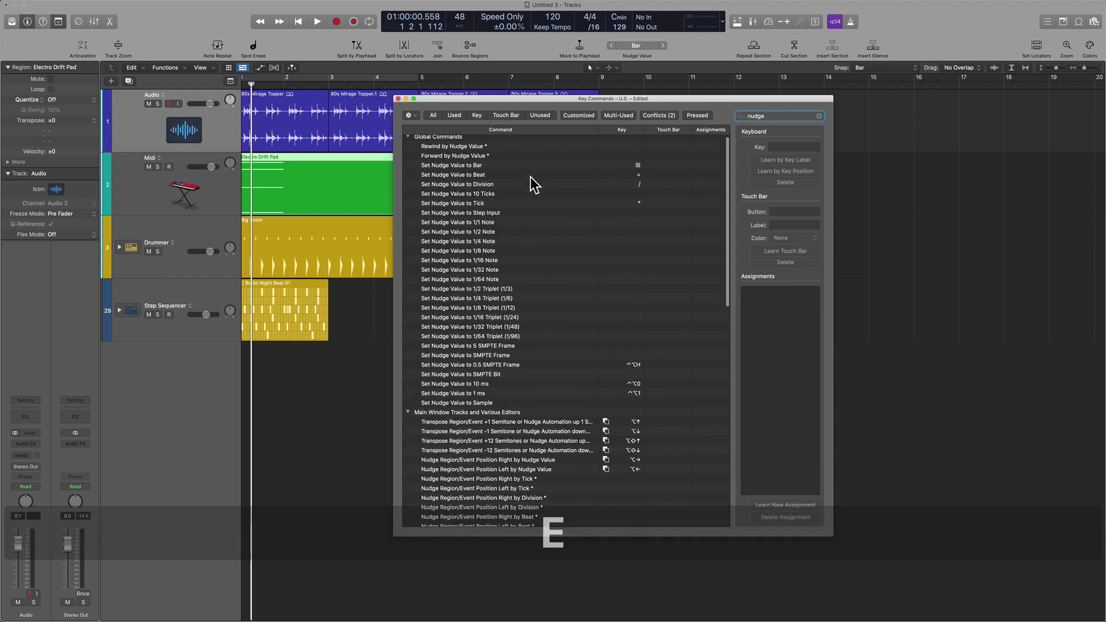
scroll(501, 334, down, 5)
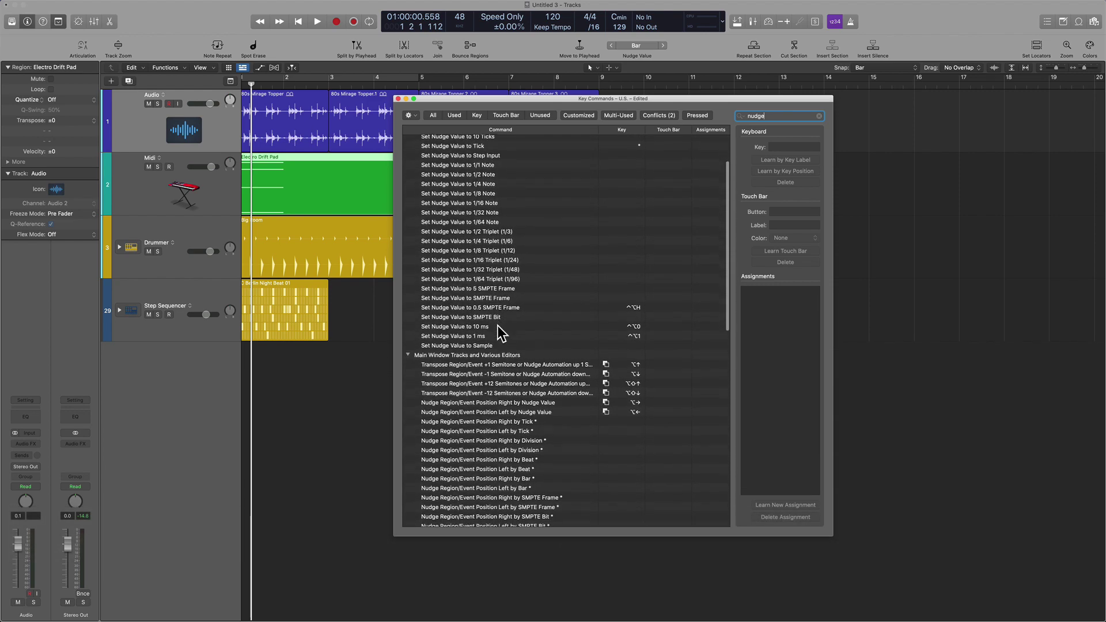
scroll(501, 374, down, 5)
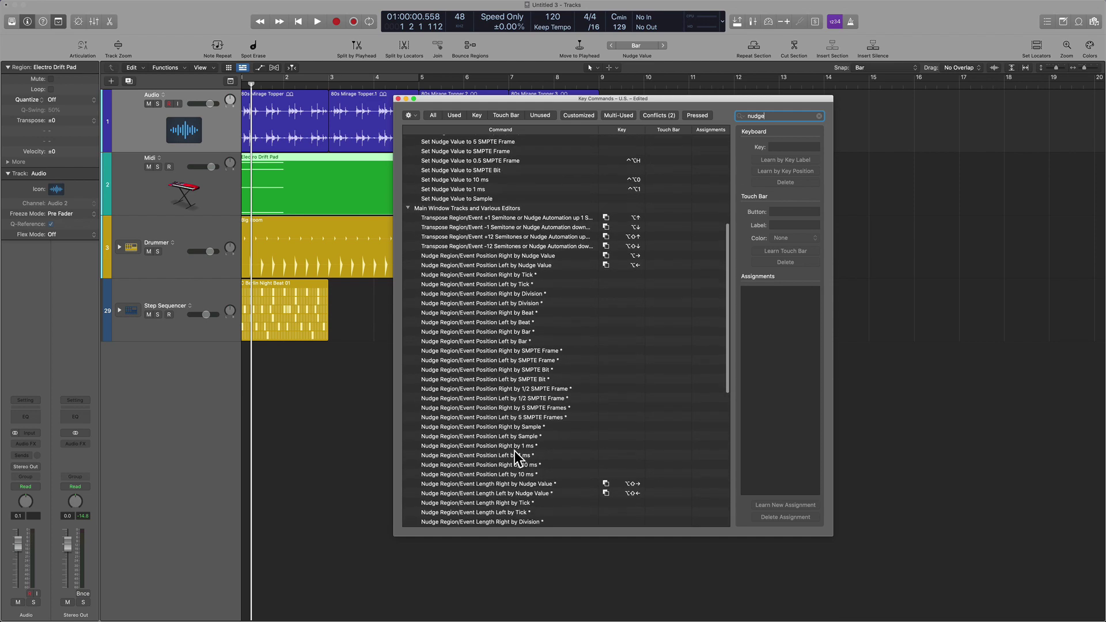
scroll(517, 458, down, 3)
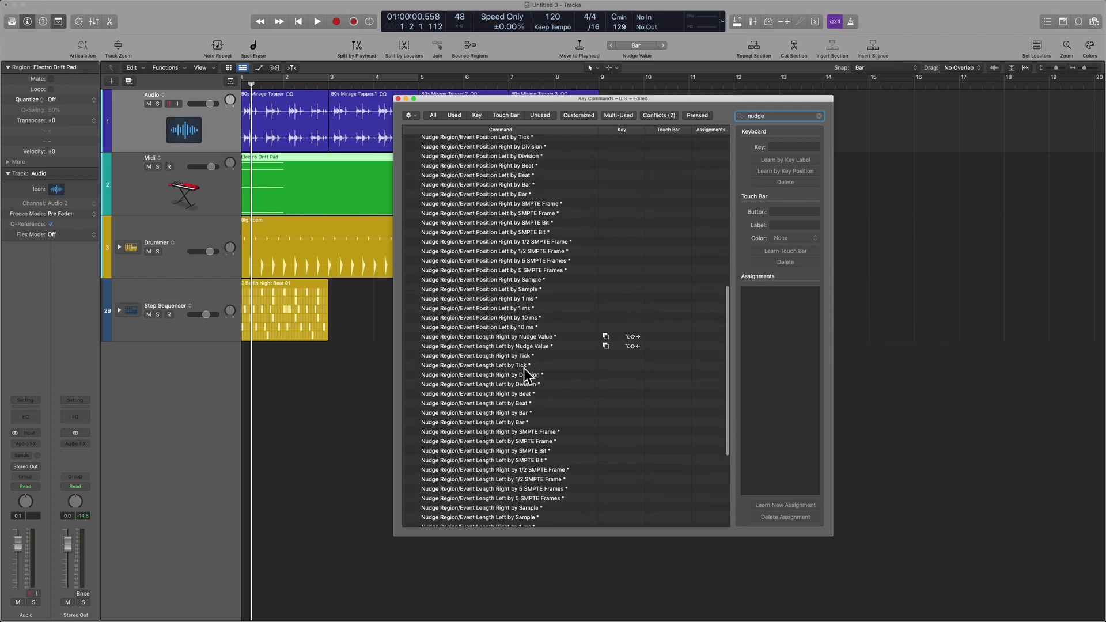
click(522, 338)
scroll(522, 343, down, 2)
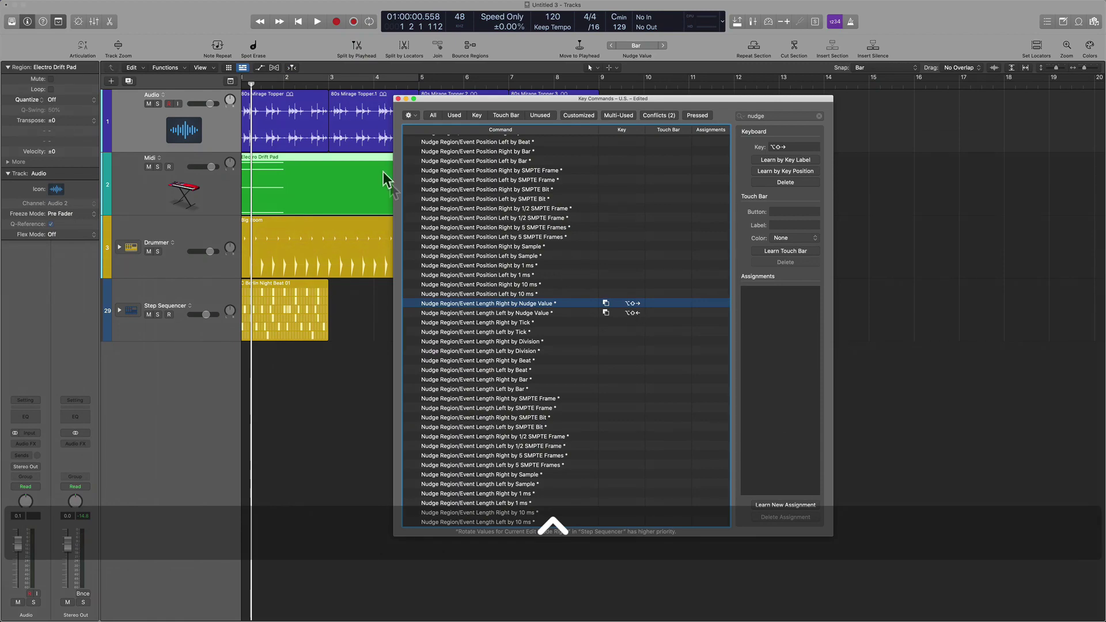
click(397, 99)
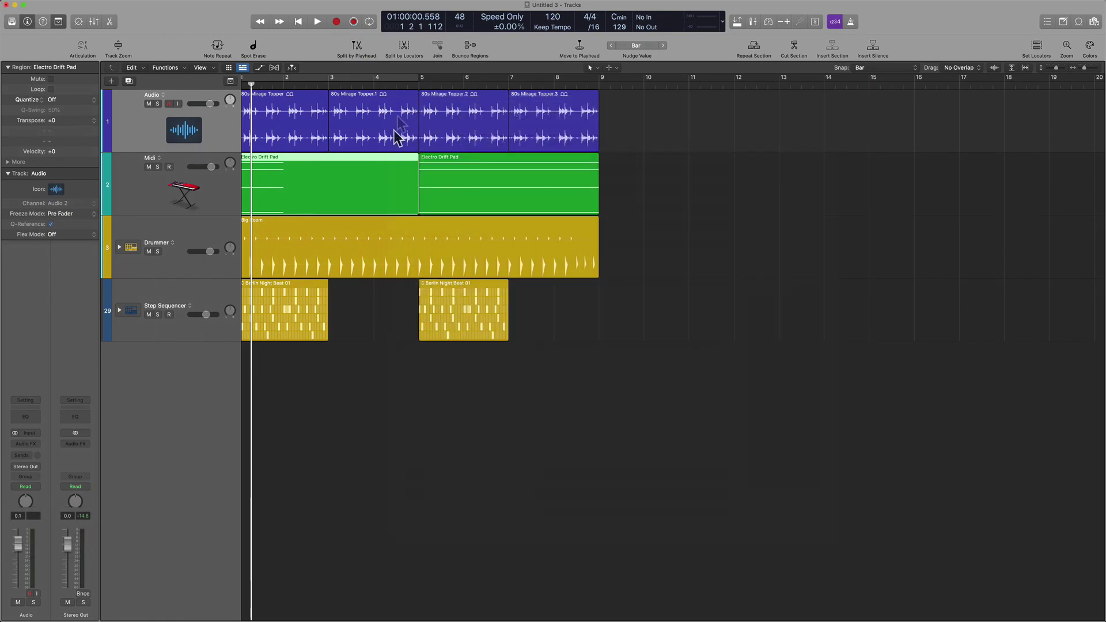
double_click(355, 202)
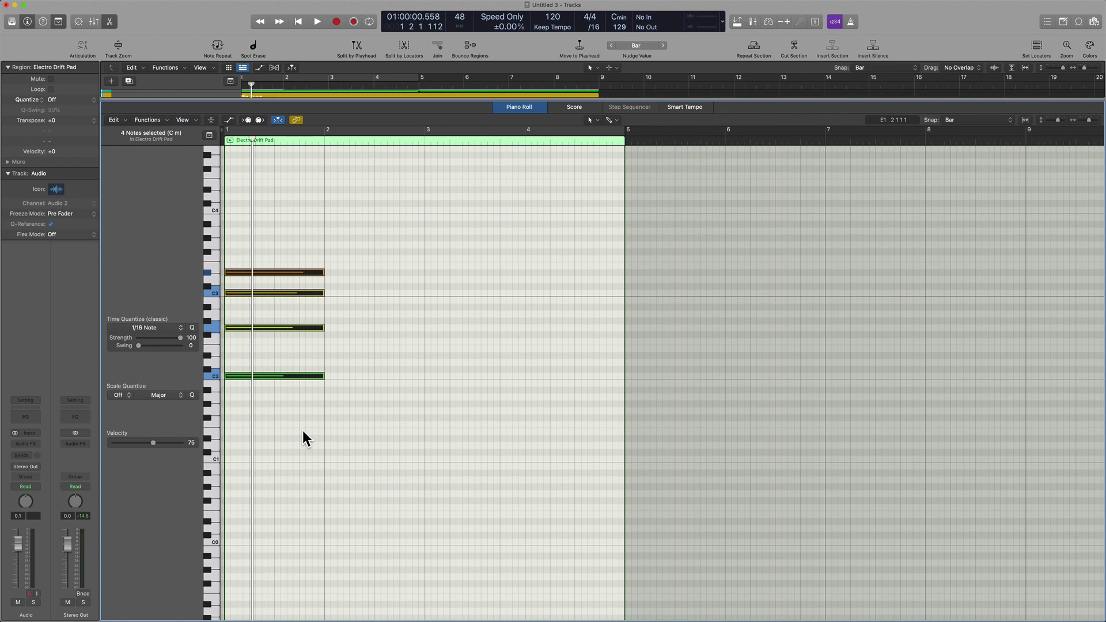
key(Delete)
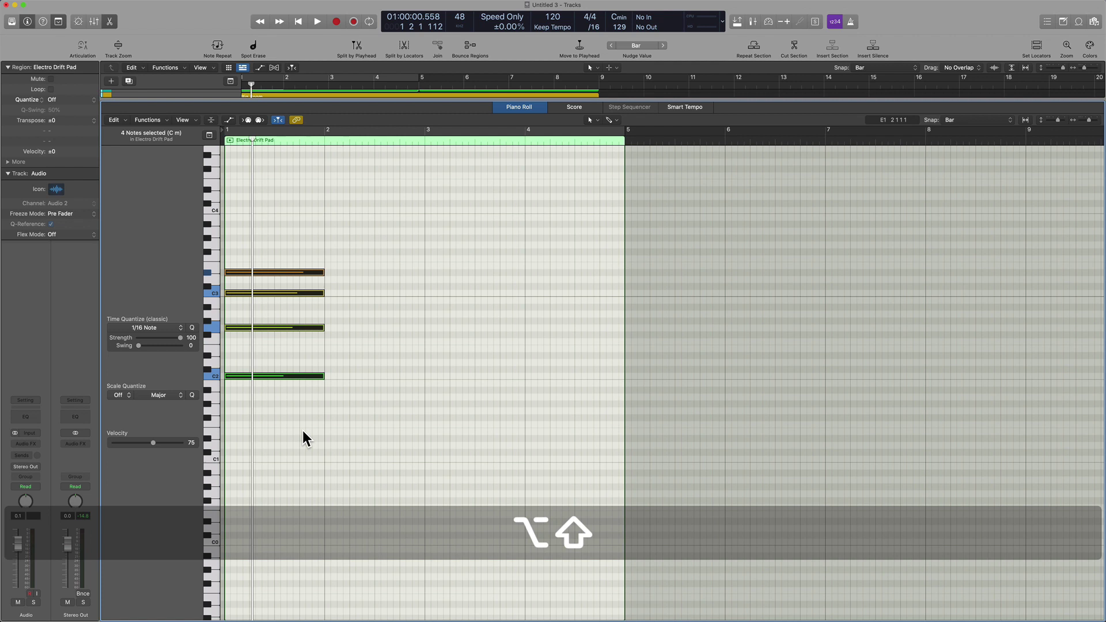
key(alt+shift+Right)
key(alt+shift+Right)
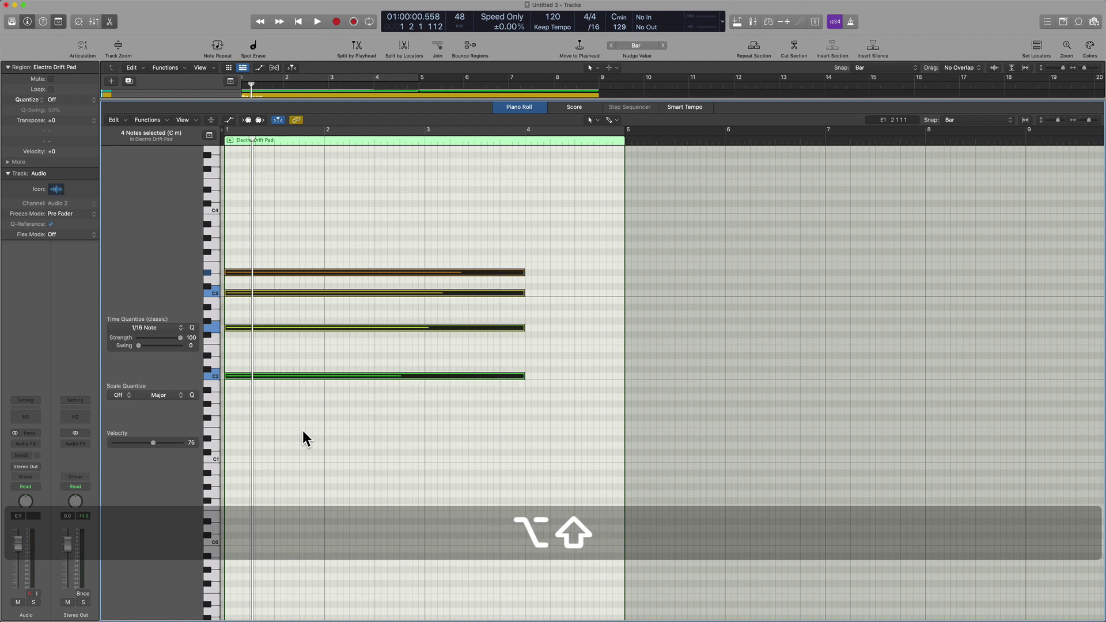
key(alt+shift+Right)
key(alt+shift+Left)
key(alt+shift+Left)
key(alt+shift+Left)
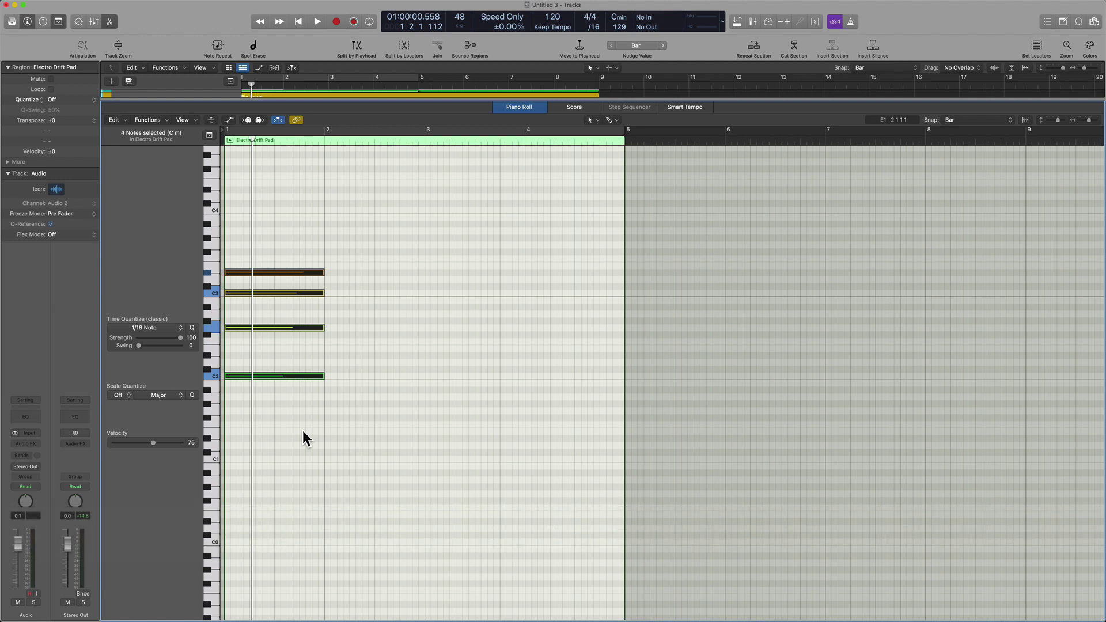
- Lengthen the second Electro Drift Pad region by one bar, then shorten it back to end at bar 9
key(p)
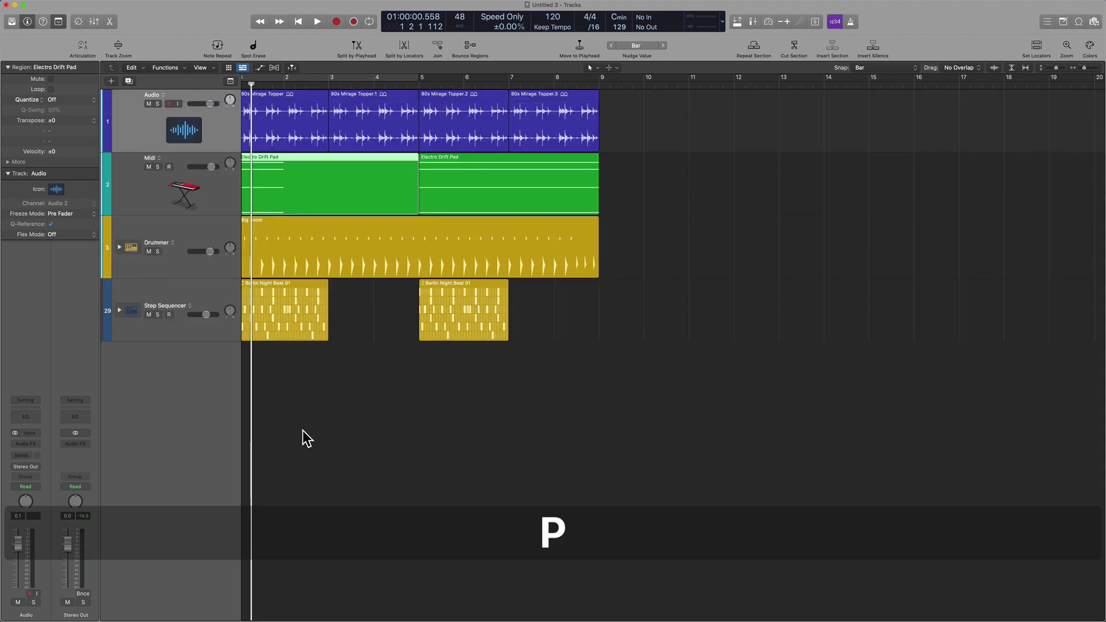
click(548, 196)
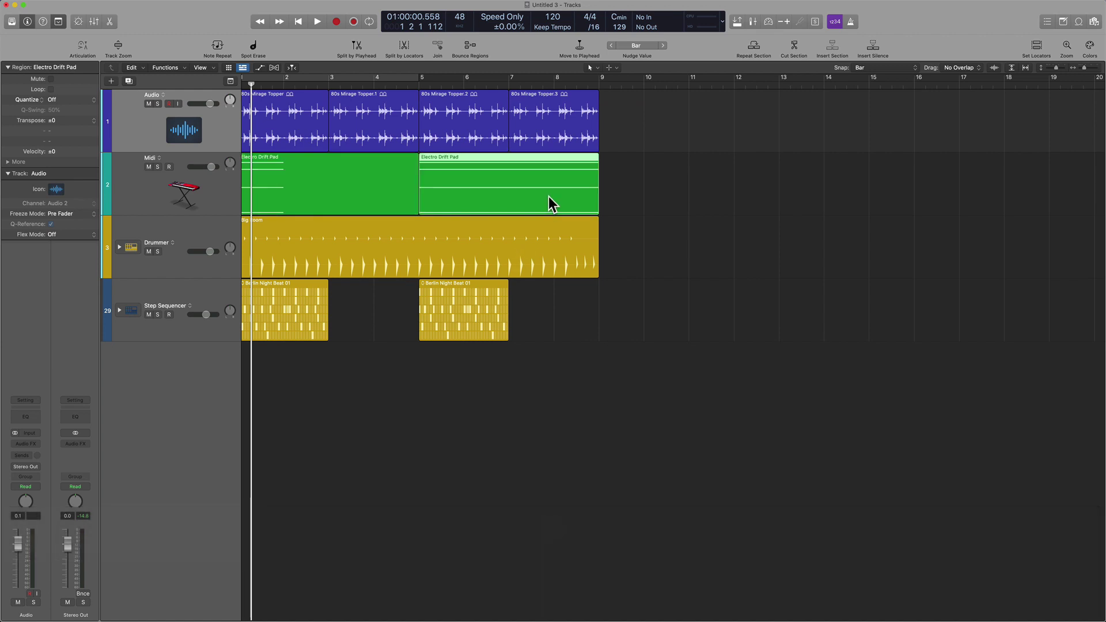
key(F16)
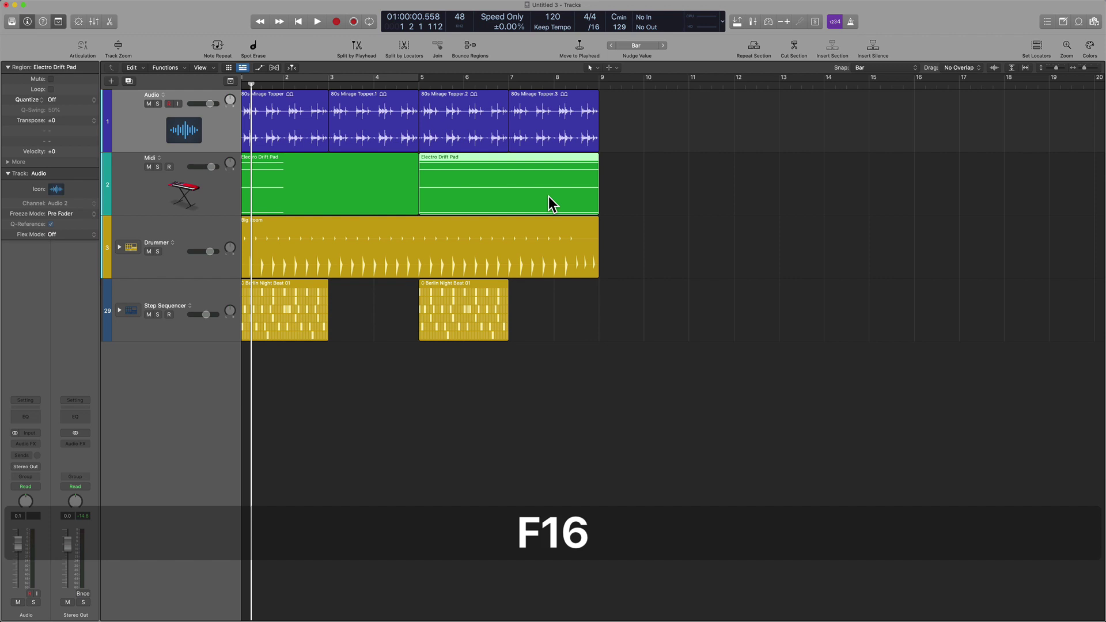
key(alt+shift+Right)
key(alt+shift+Right)
key(alt+shift+Right)
key(alt+shift+Right)
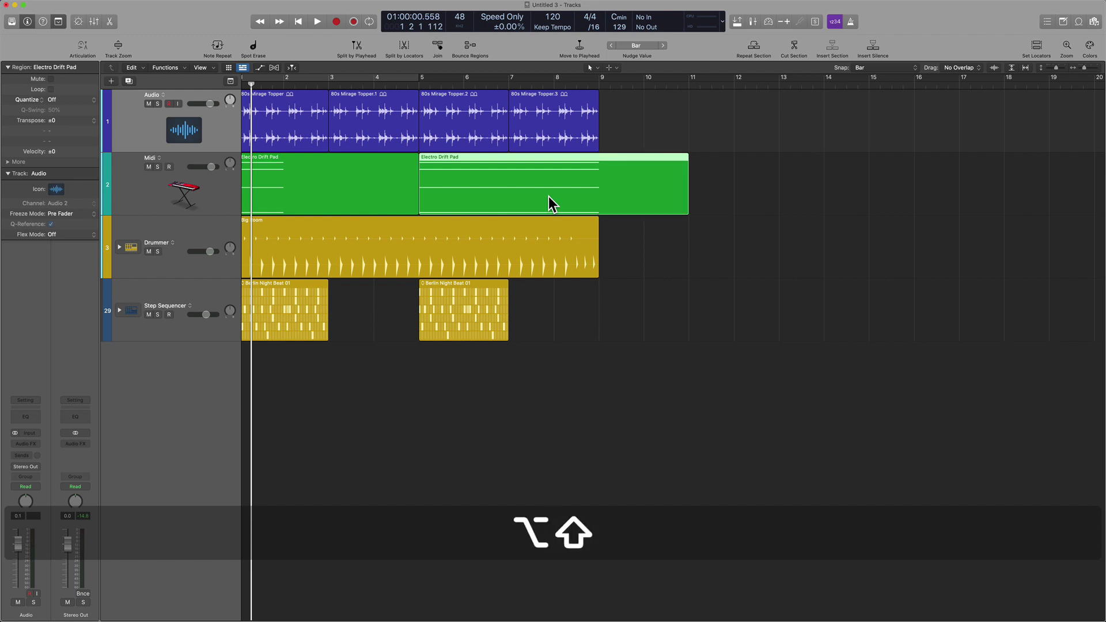
key(alt+shift+Left)
key(alt+shift+Left)
key(alt+shift+Left)
key(alt+shift+Left)
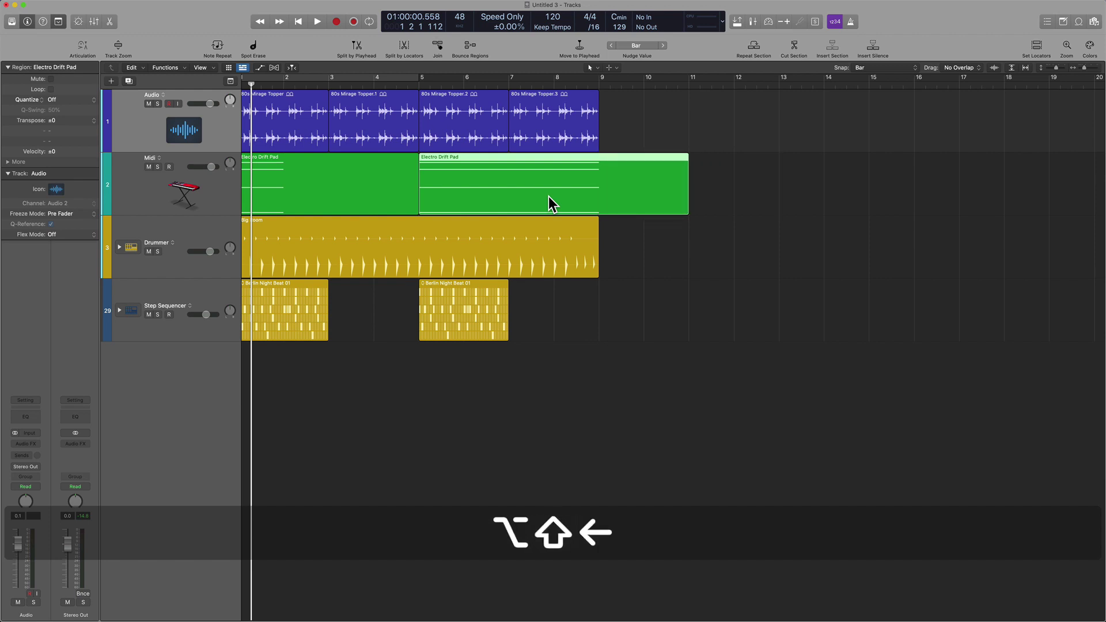
- Resize the 80s Mirage Topper.3 region by whole bars so it ends at bar 8
click(556, 136)
key(alt+shift+Left)
key(alt+shift+Left)
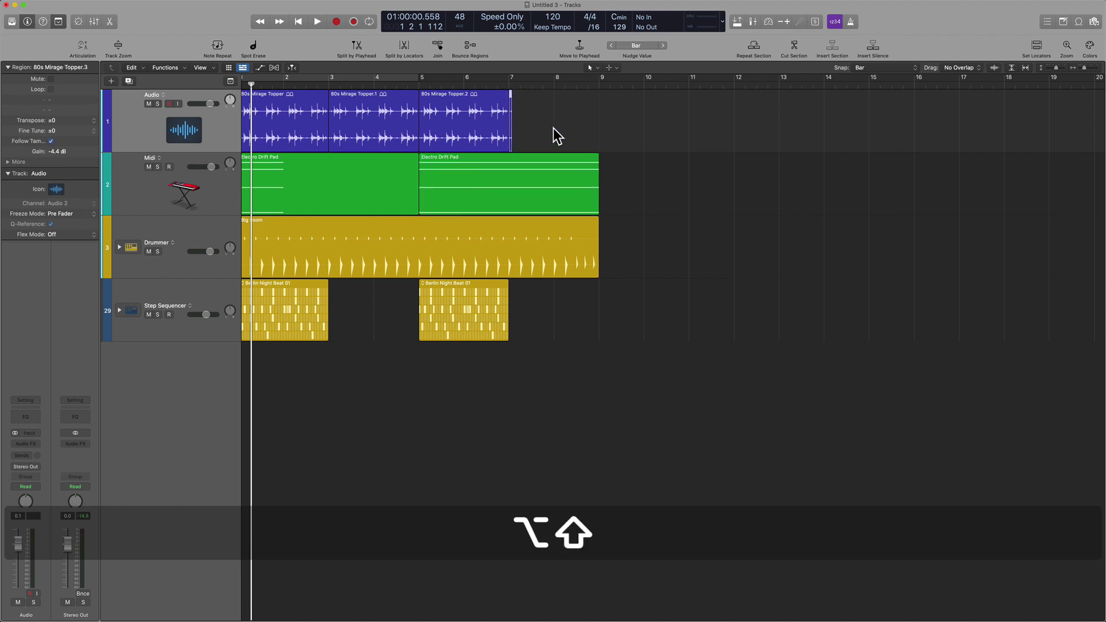
key(alt+shift+Right)
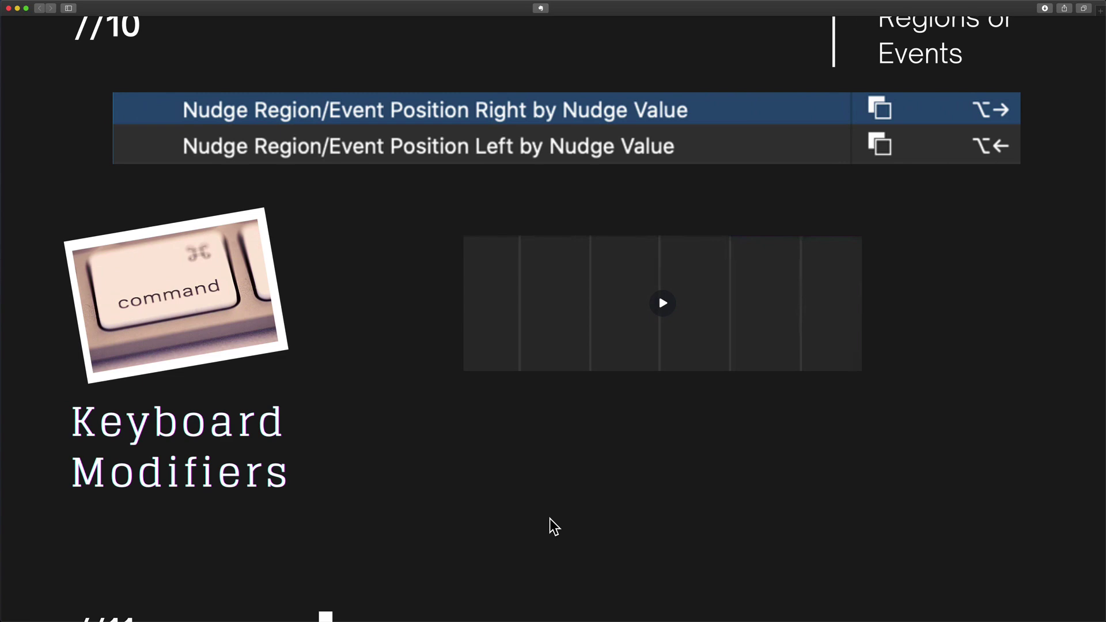
- Scroll to slide 11, Applications for Snap Mode, then switch Spaces back to Logic Pro X
scroll(551, 524, down, 10)
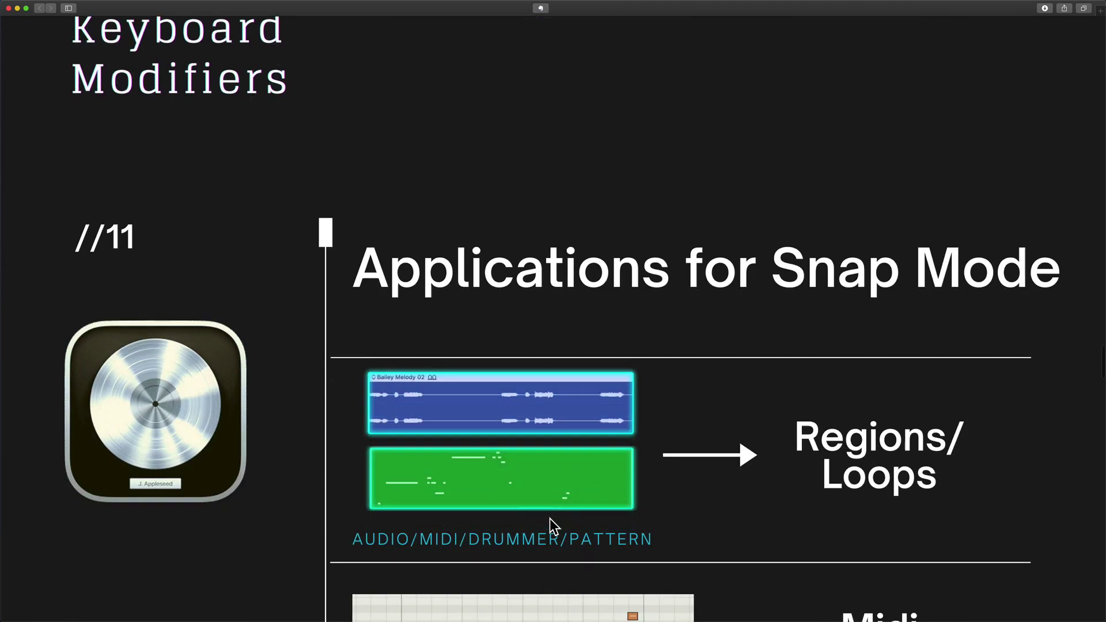
scroll(549, 518, down, 2)
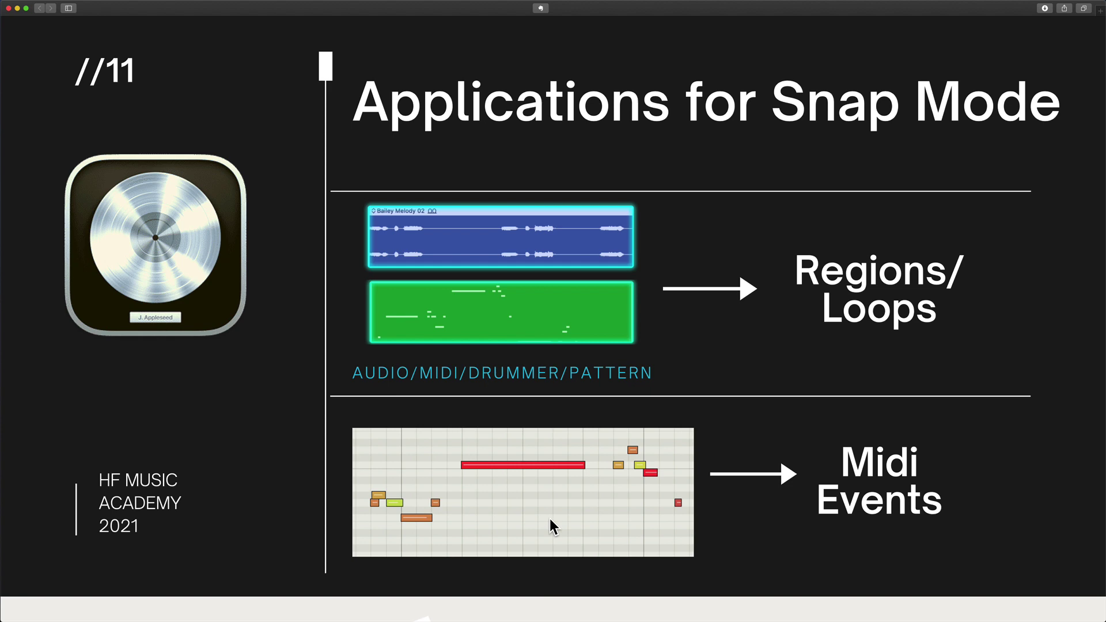
key(ctrl+Right)
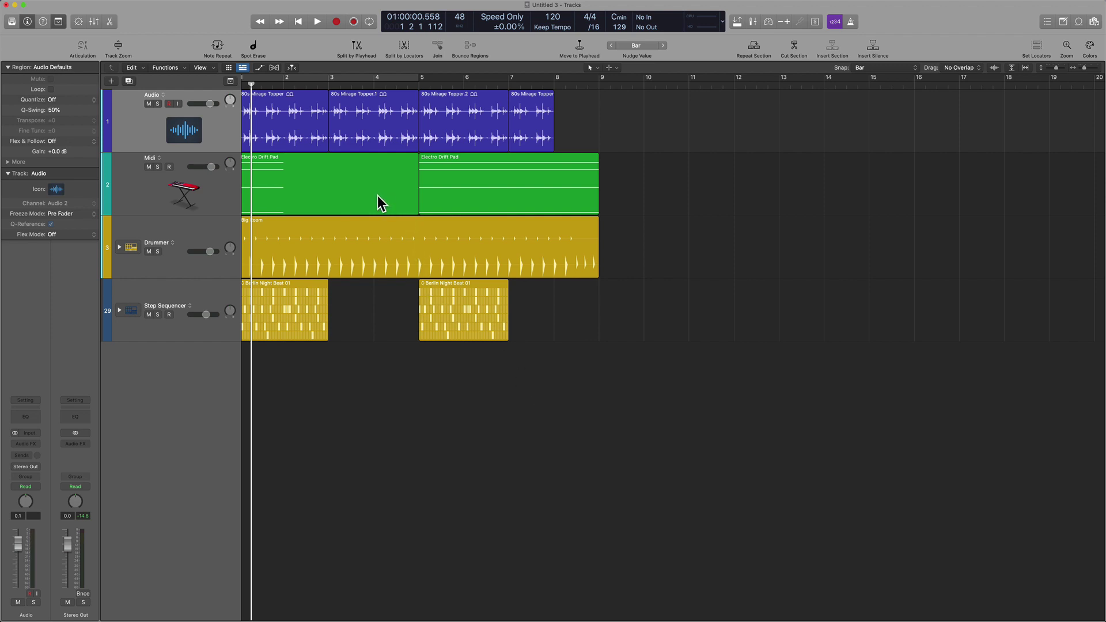
- Set the playhead to bar 11, select the Midi track, and record a short MIDI region
click(690, 84)
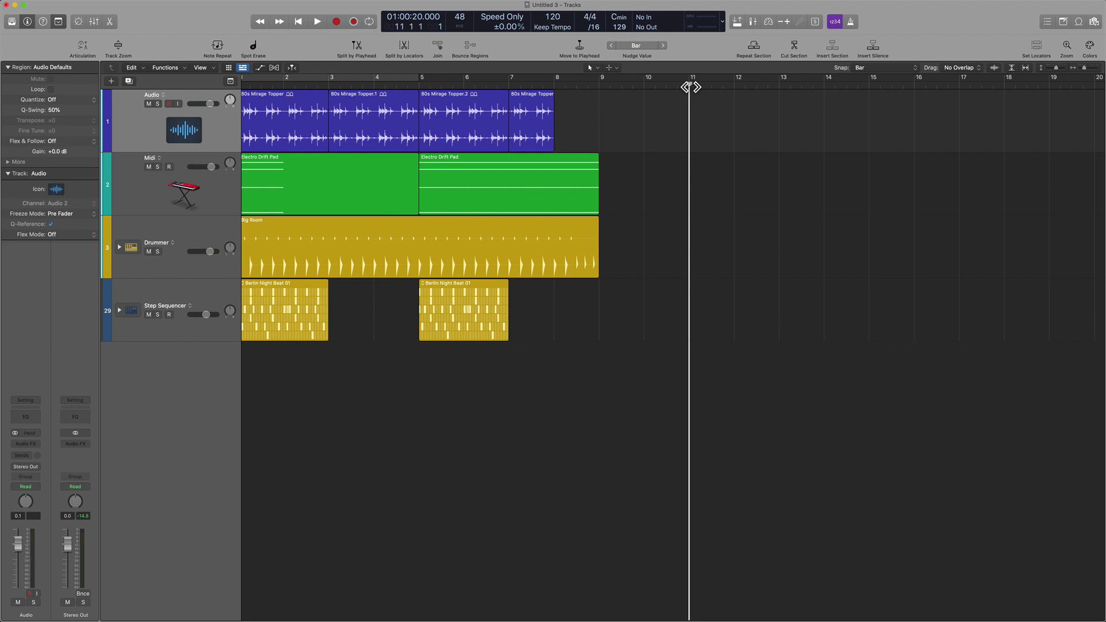
key(Down)
key(r)
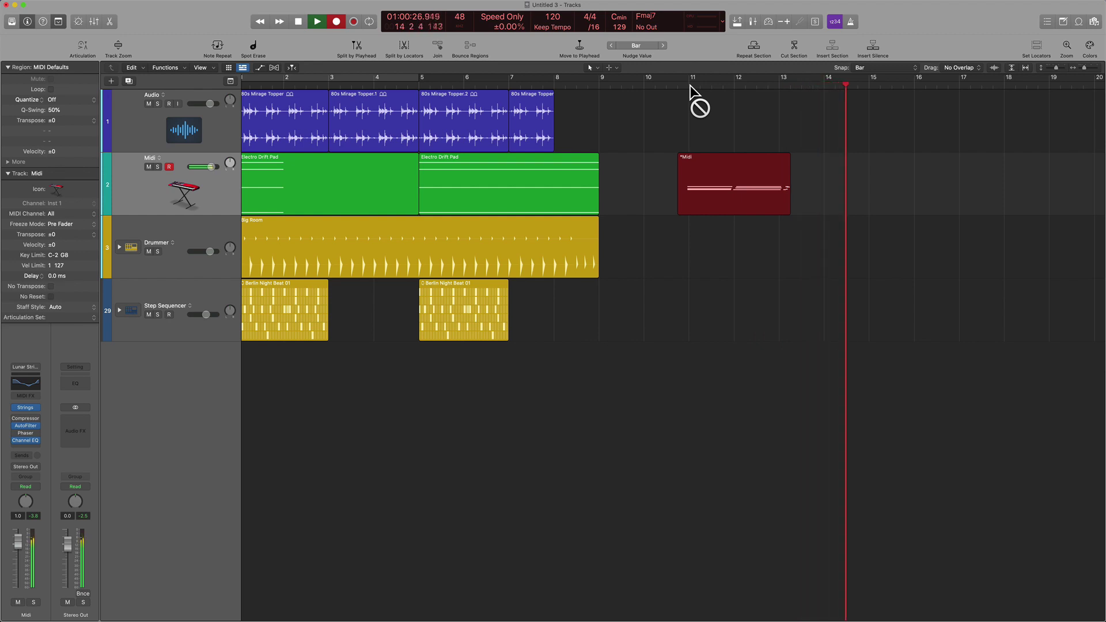
key(space)
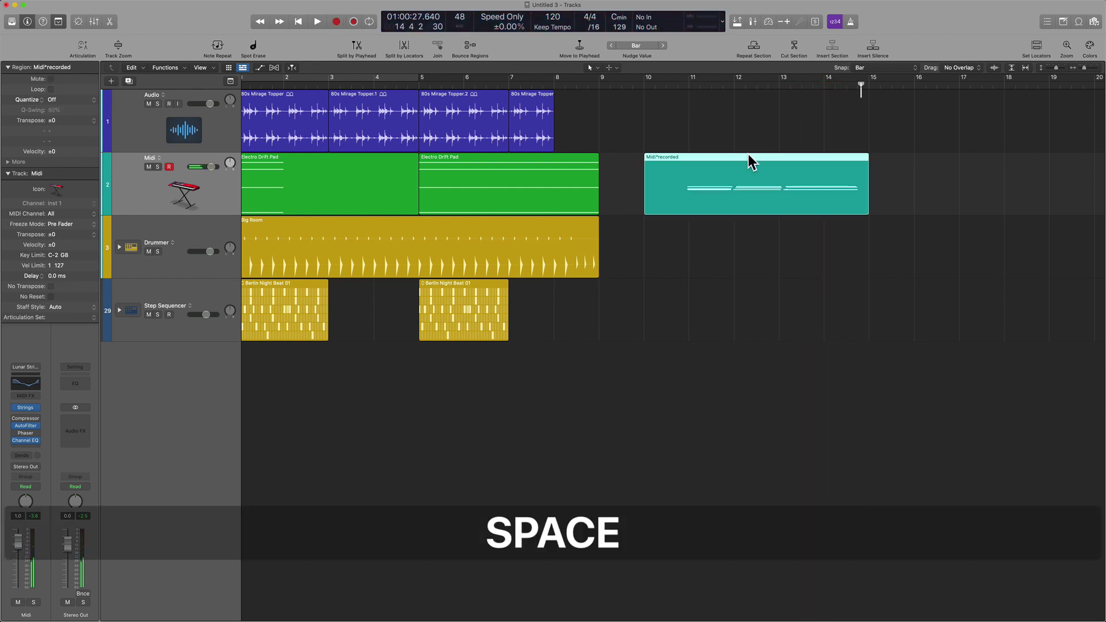
- Quantize all notes of the recorded region to 1/16 and delete the tiny stray note
double_click(748, 154)
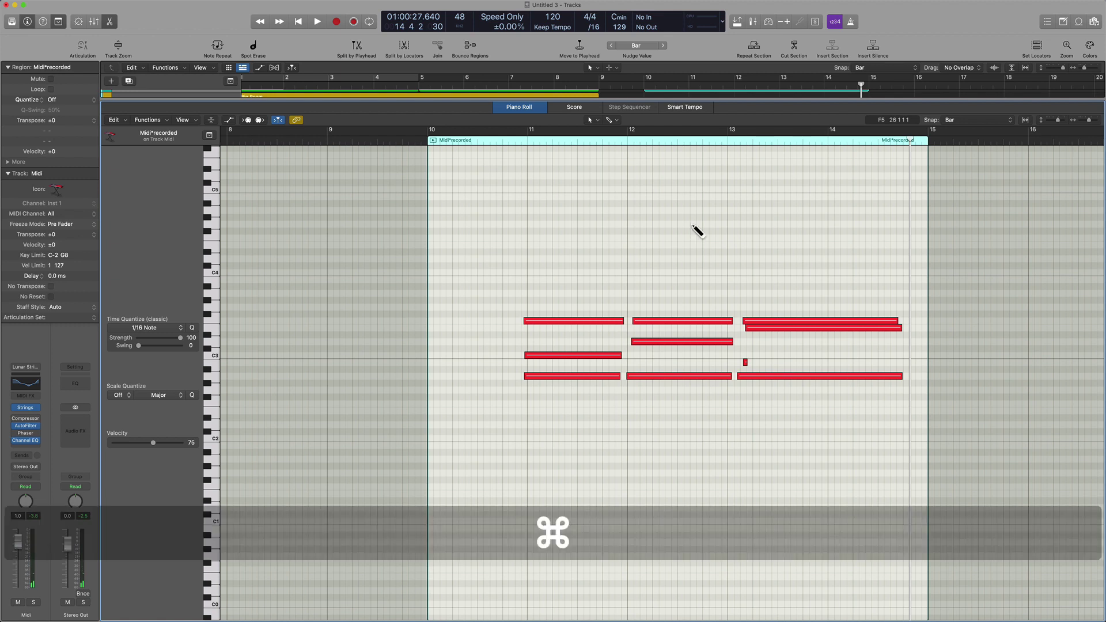
key(super+a)
key(q)
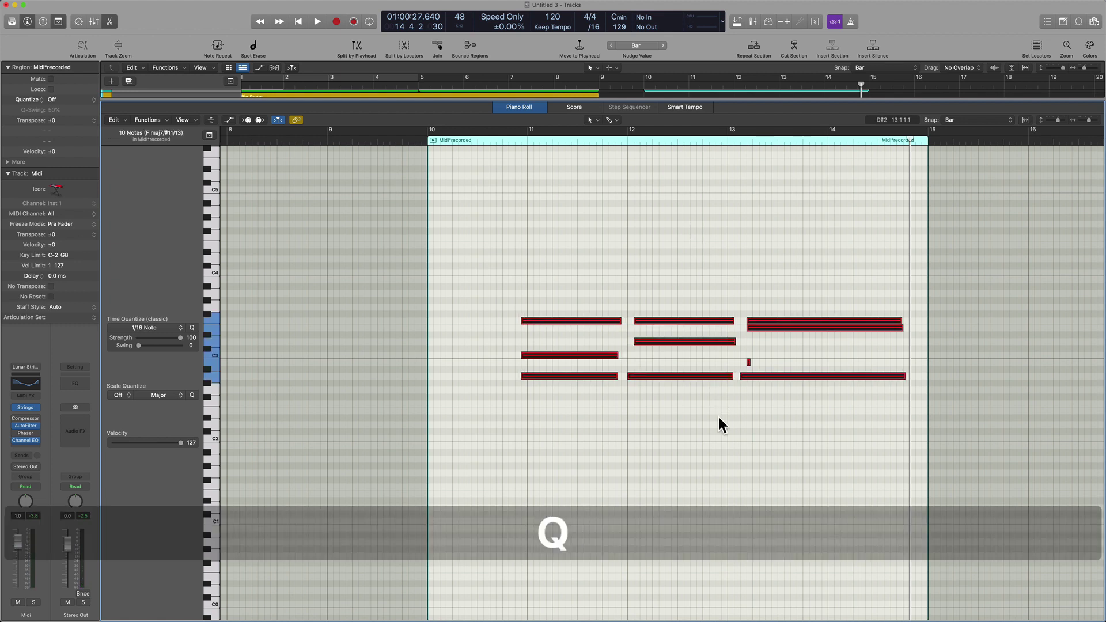
click(749, 363)
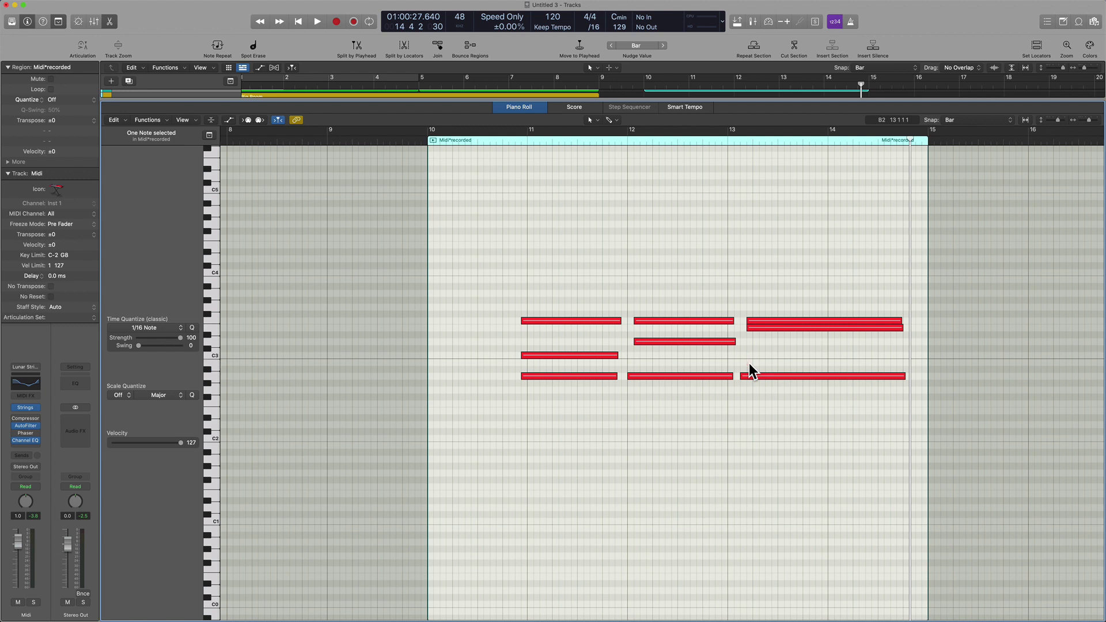
key(BackSpace)
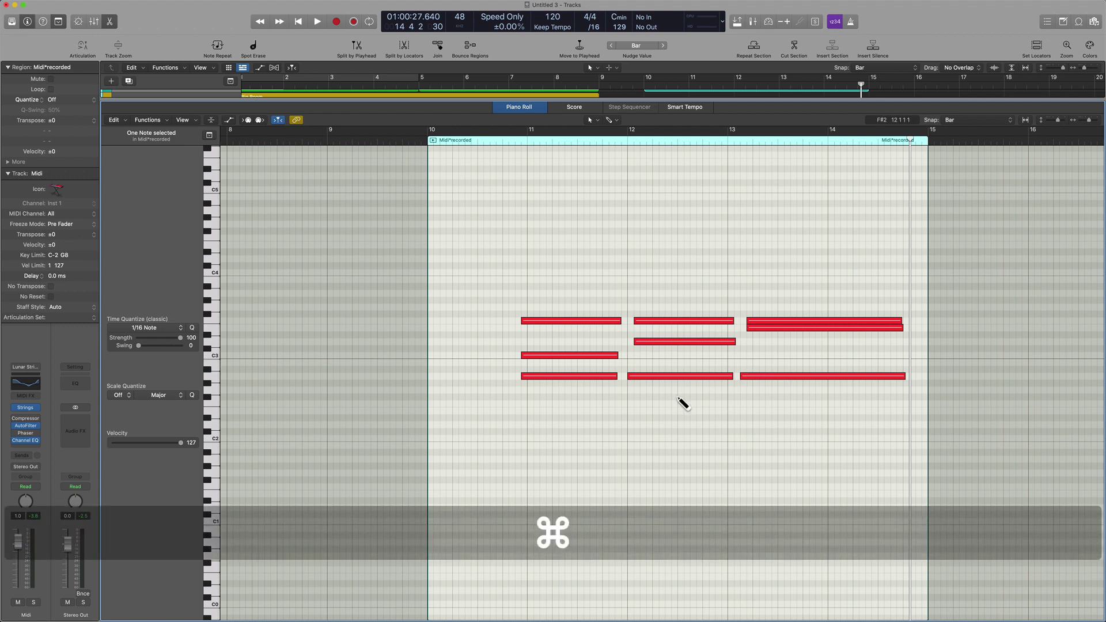
- With Nudge set to Division, shift all nine notes one division later, then the A2 note at bar 12 once more
key(cmd+a)
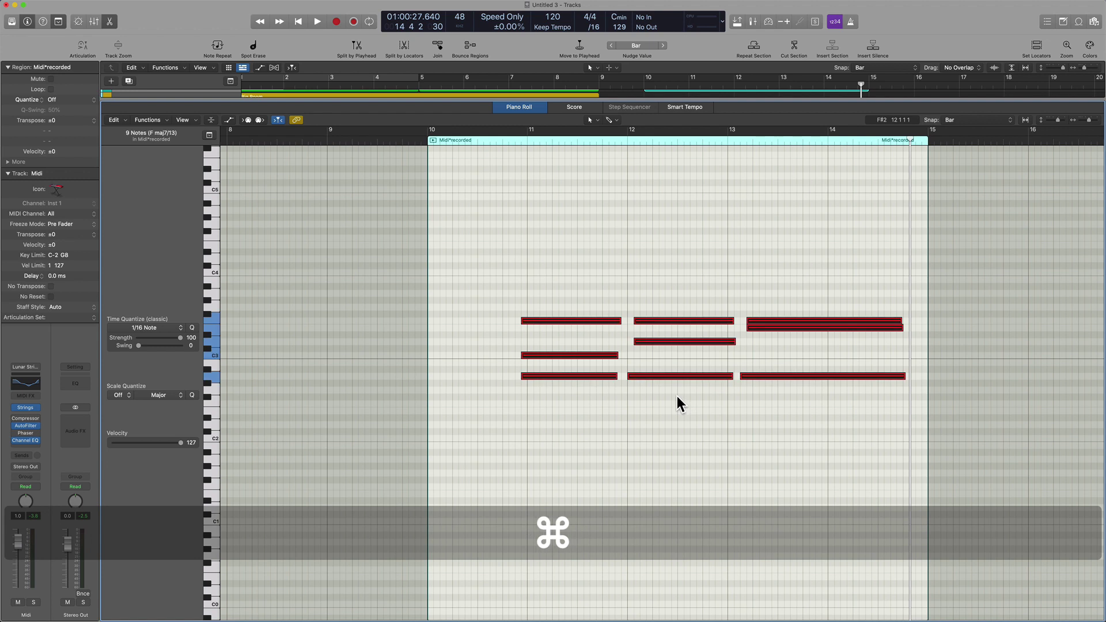
key(cmd+slash)
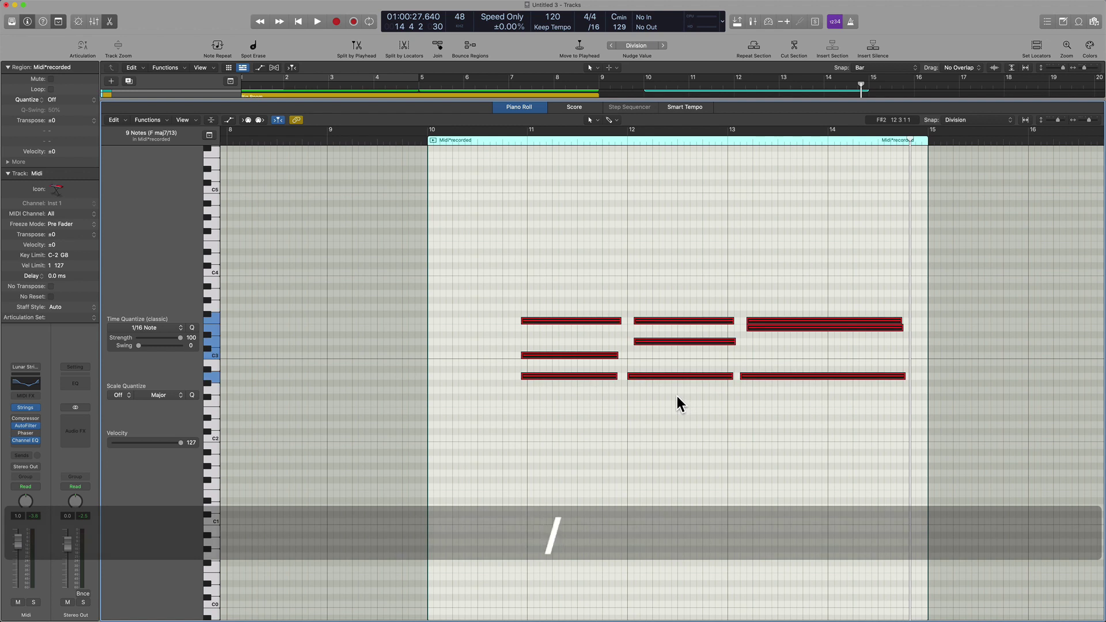
key(alt+Right)
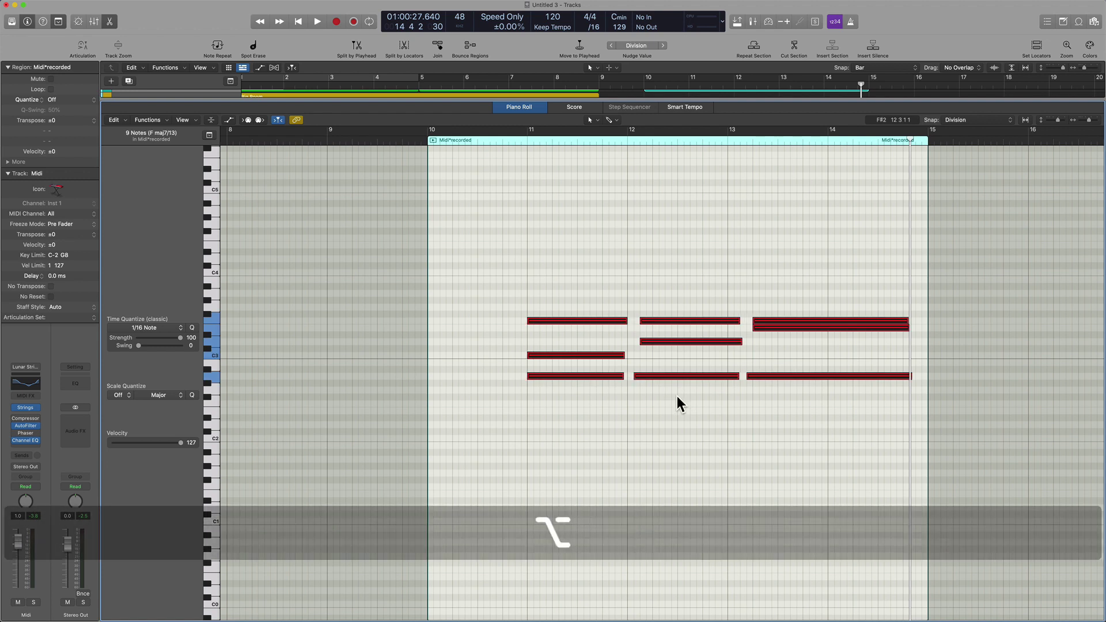
scroll(676, 396, up, 6)
click(643, 501)
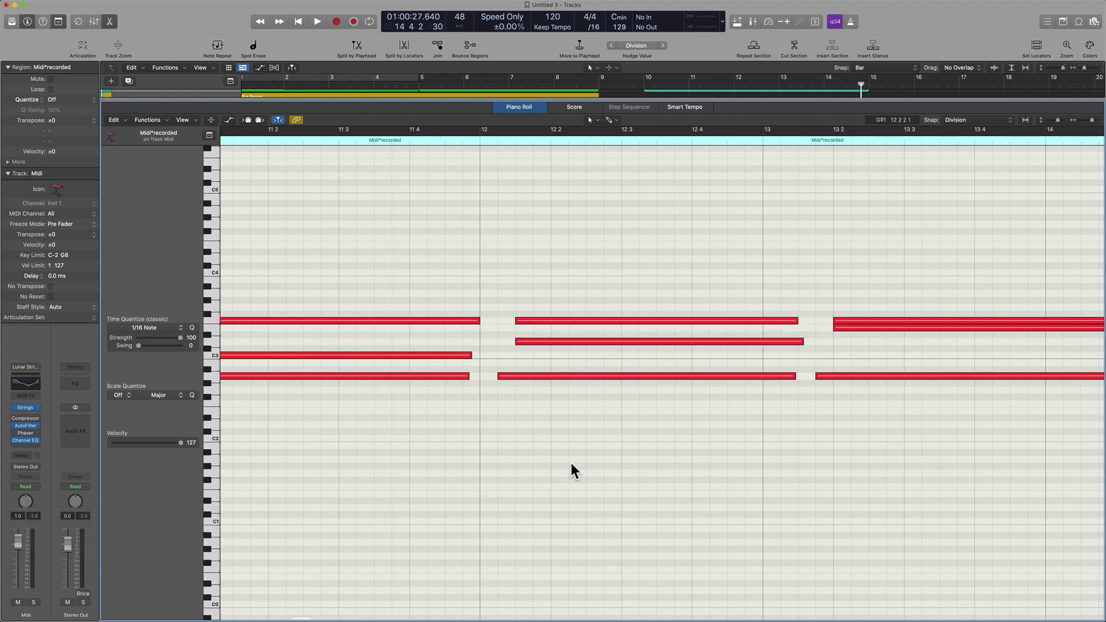
click(524, 376)
key(alt+Right)
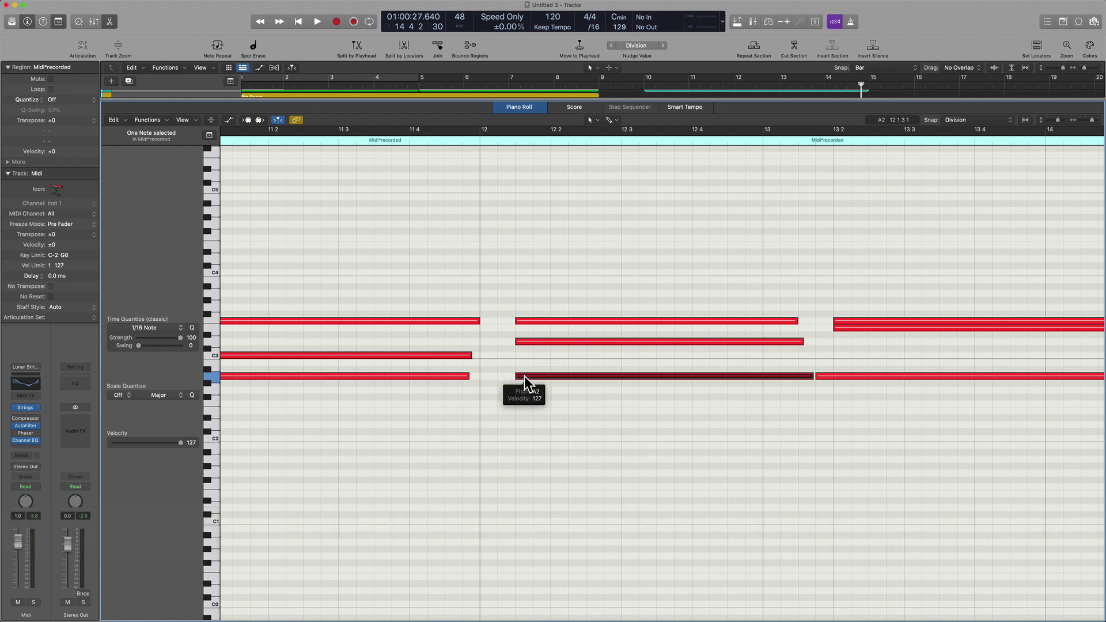
- Close the Piano Roll, return to Safari, and scroll from the Snap to Grid slide down to the Nudge Value slide
key(p)
key(ctrl+Left)
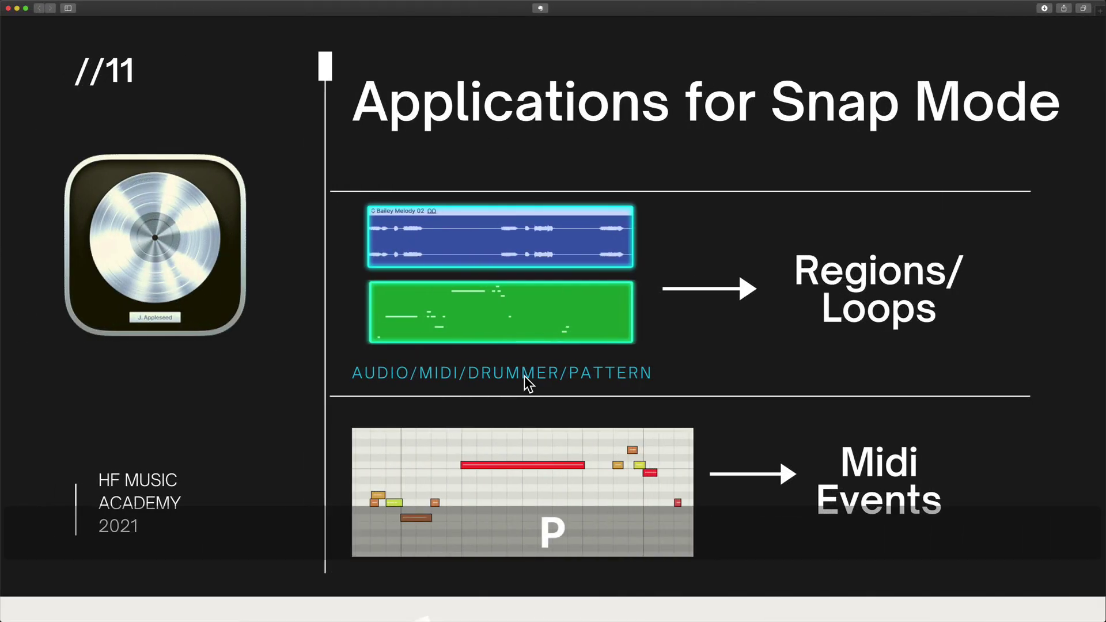
scroll(525, 377, up, 5)
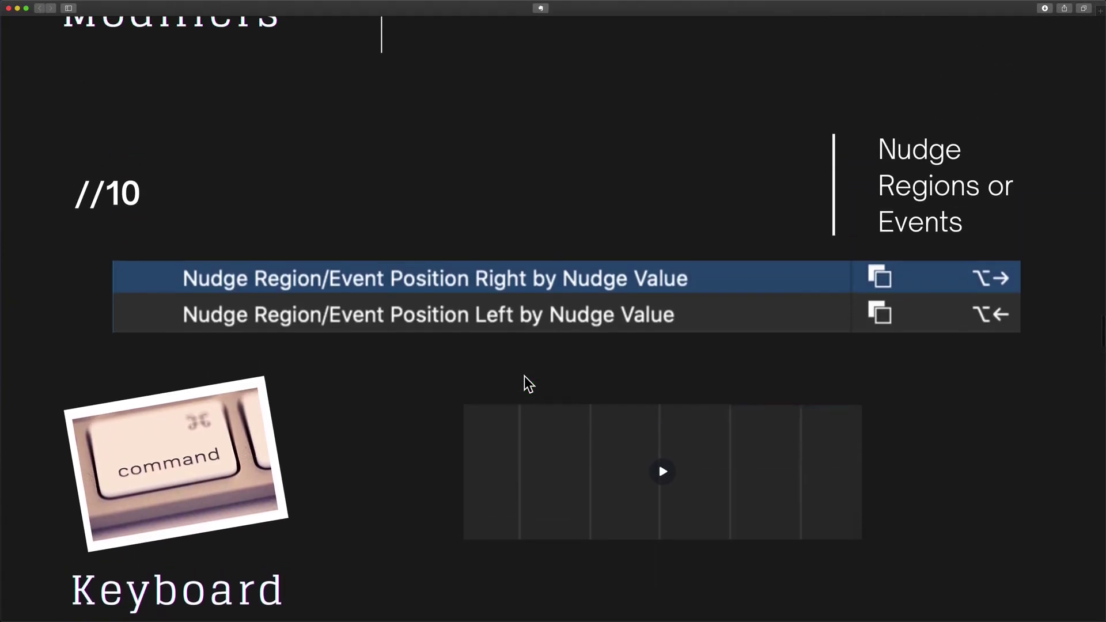
scroll(524, 375, up, 10)
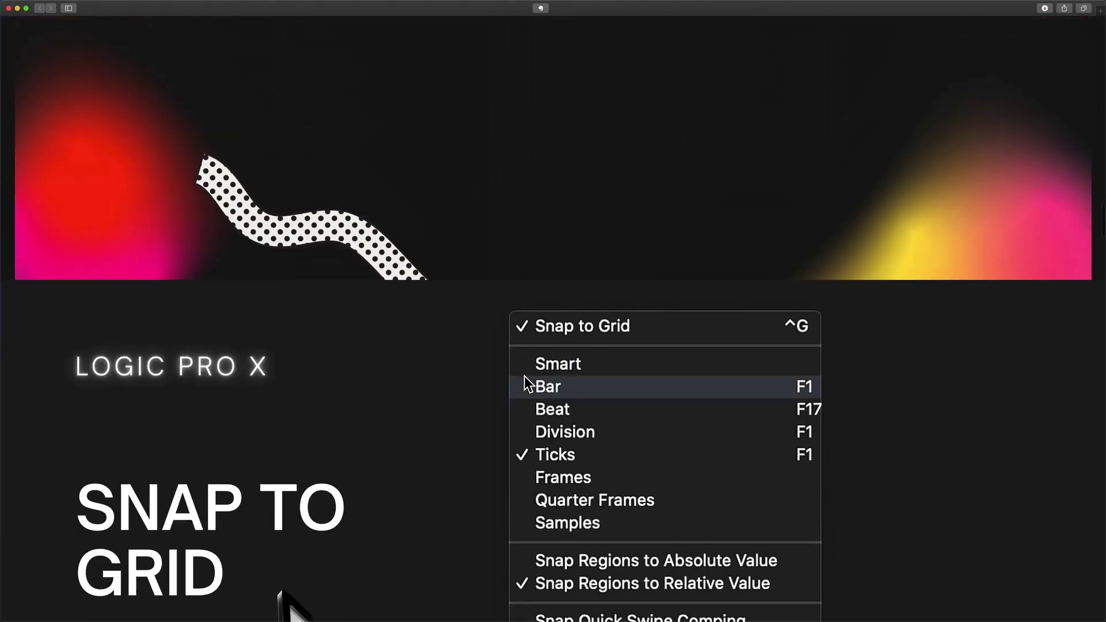
scroll(524, 376, down, 5)
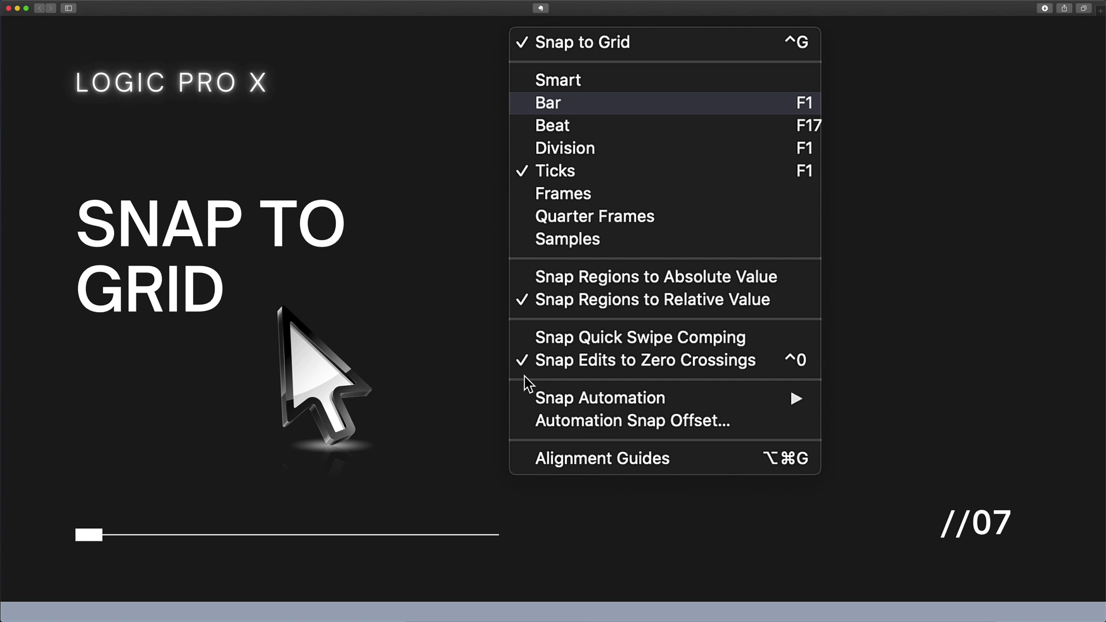
scroll(524, 375, down, 3)
scroll(524, 376, down, 10)
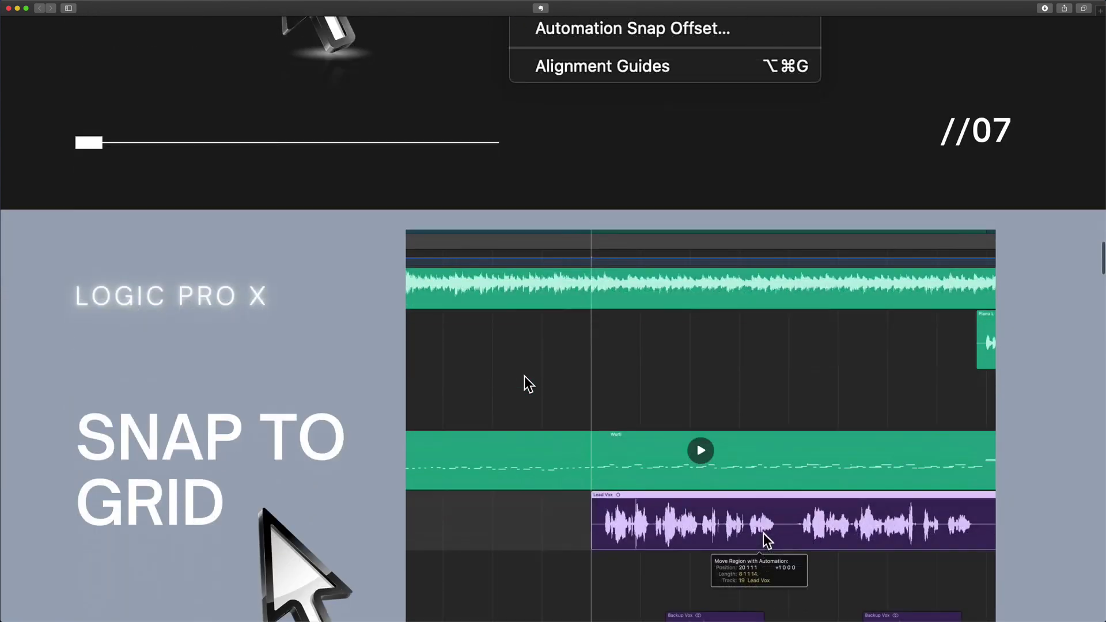
scroll(524, 375, down, 9)
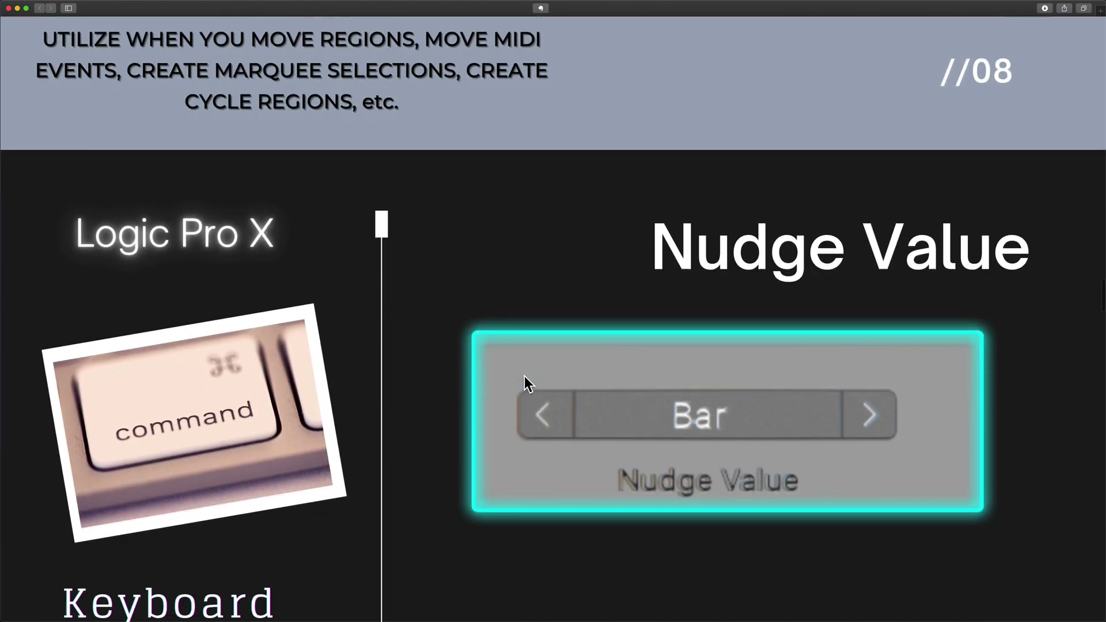
scroll(524, 376, down, 1)
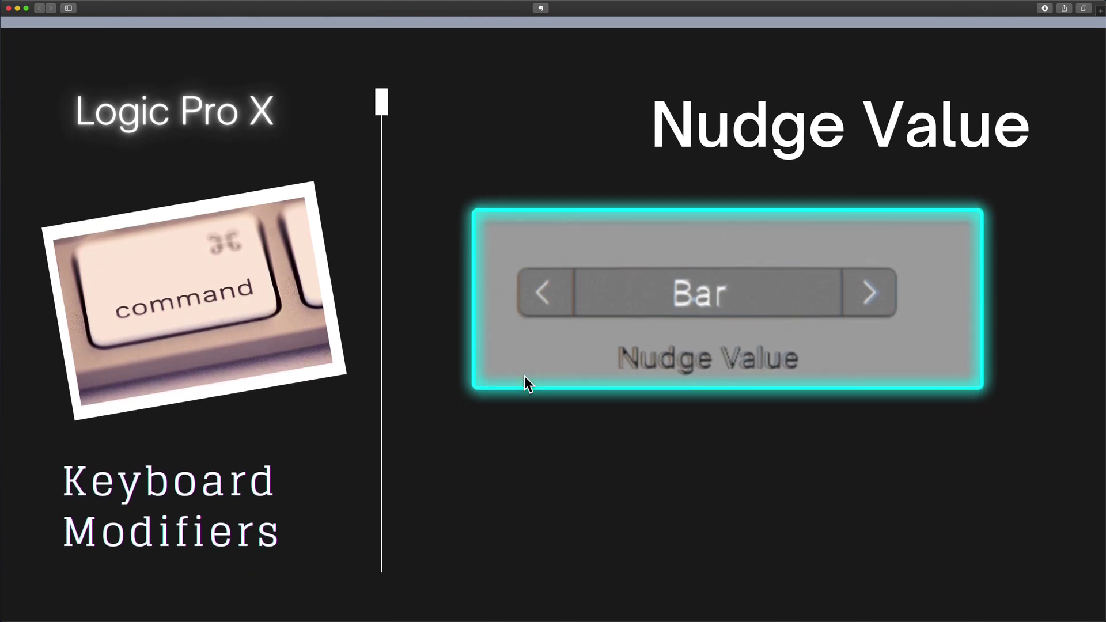
scroll(524, 375, down, 1)
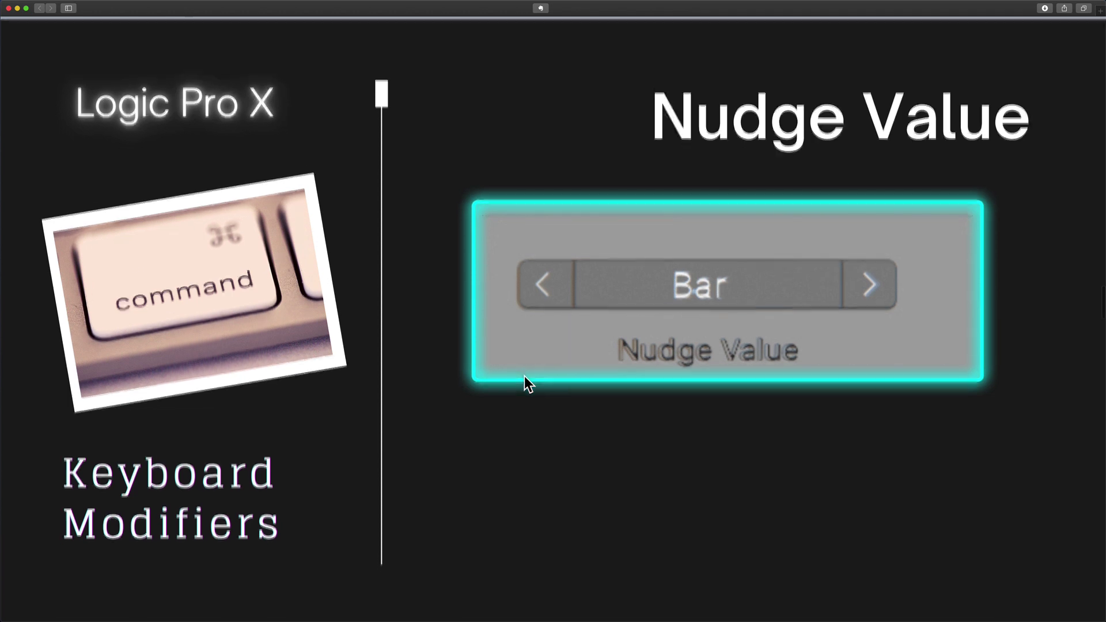